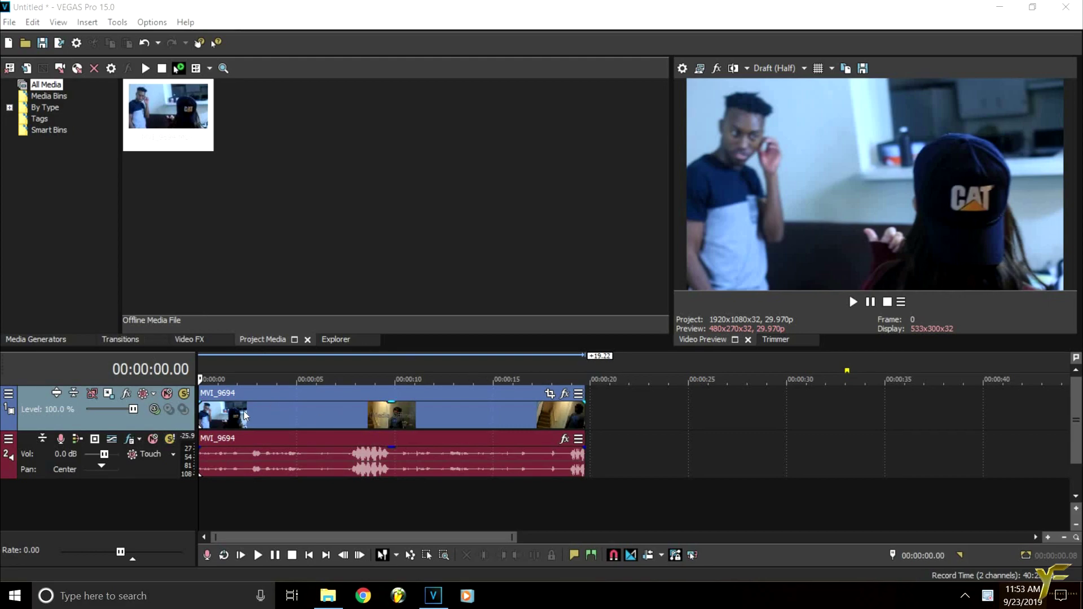
- Scrub through the MVI_9694 clip to locate the camera pan around 00:00:09
click(279, 420)
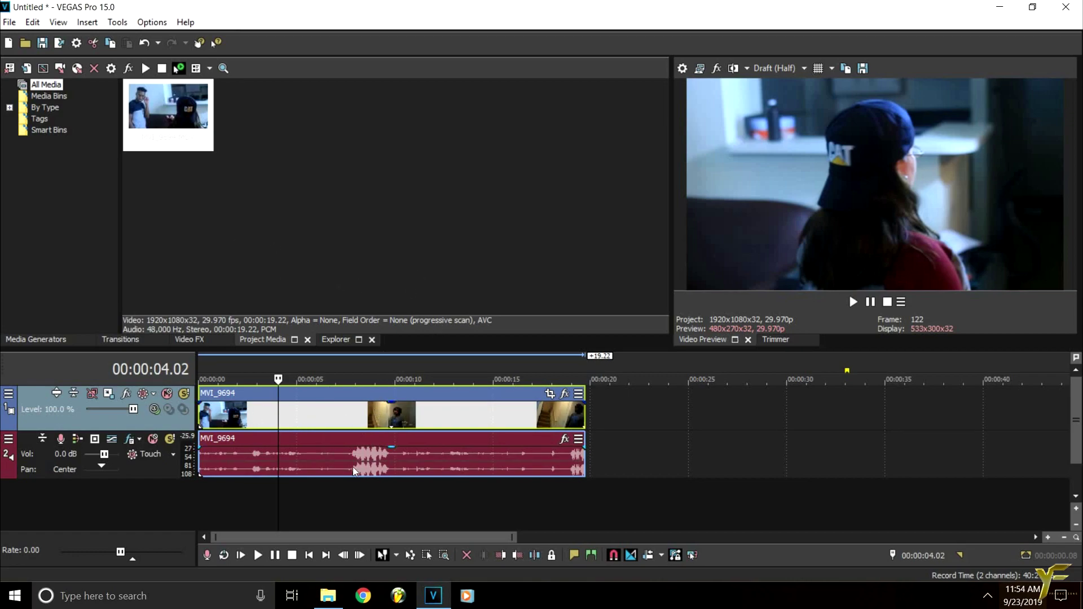
click(421, 424)
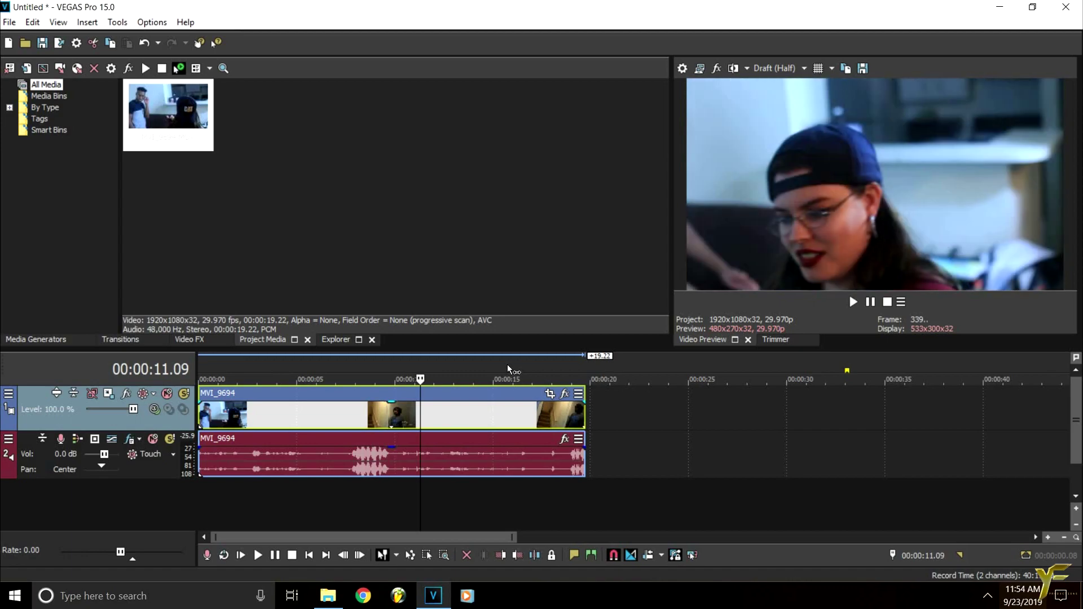
click(271, 419)
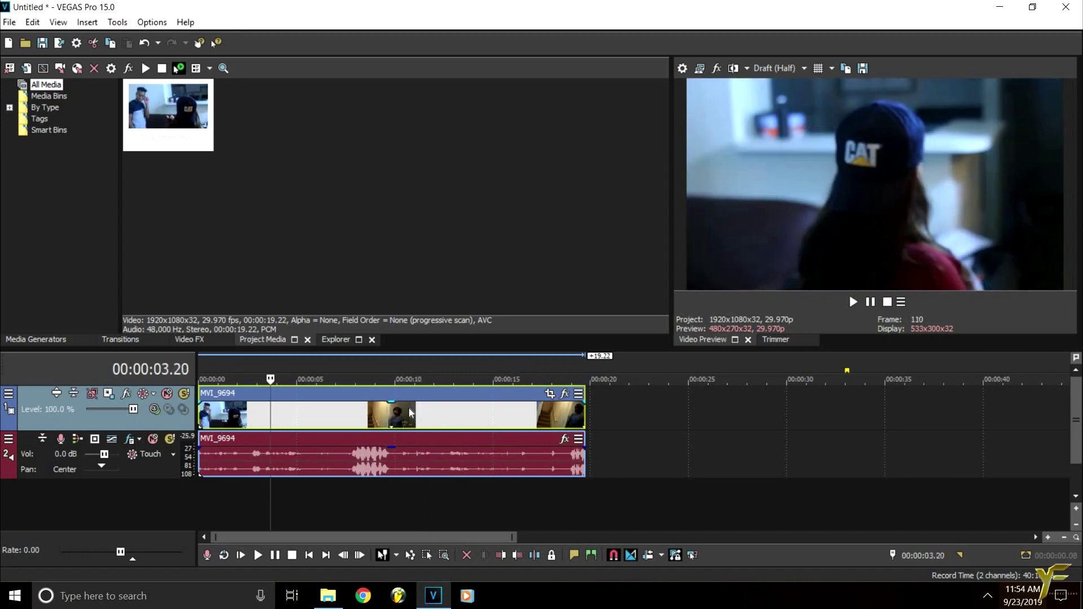
click(355, 416)
click(392, 420)
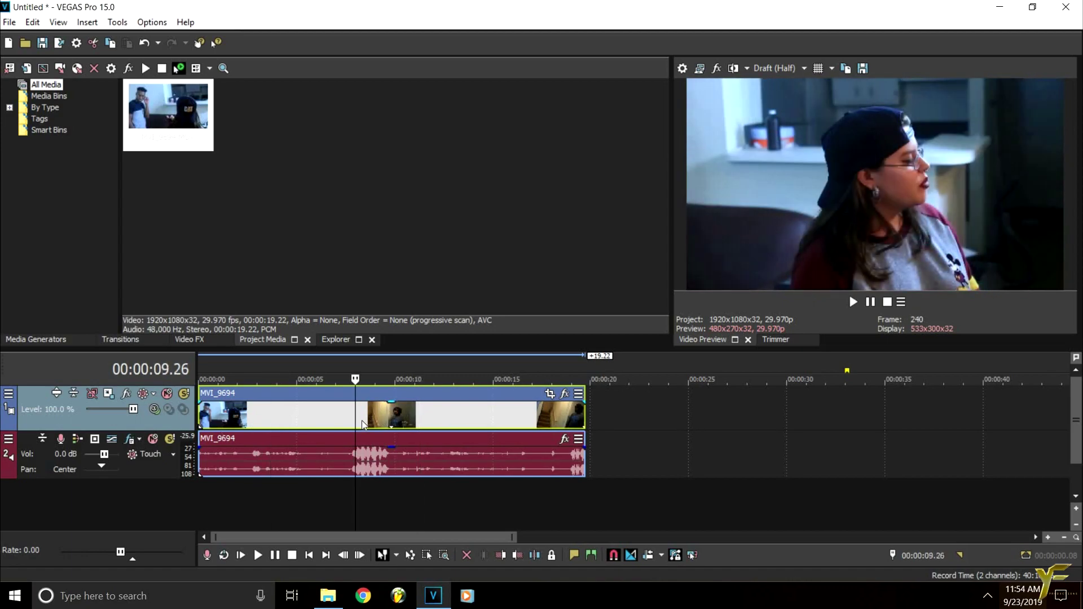
click(305, 417)
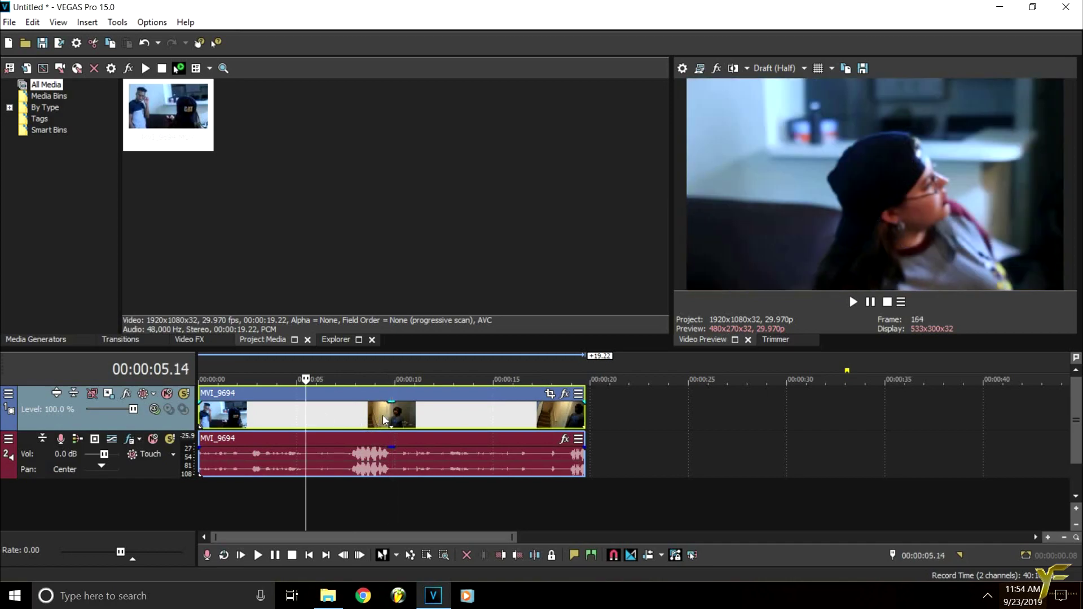
click(383, 415)
click(389, 417)
- Zoom the timeline and step frame by frame to 00:00:10.04 (frame 304)
scroll(434, 418, up, 3)
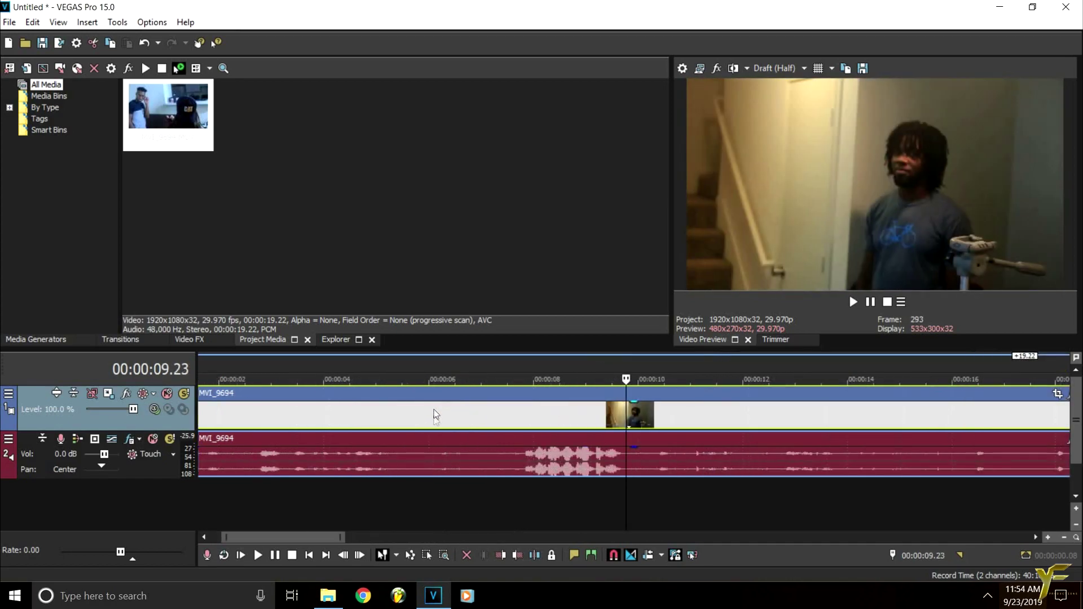
click(513, 417)
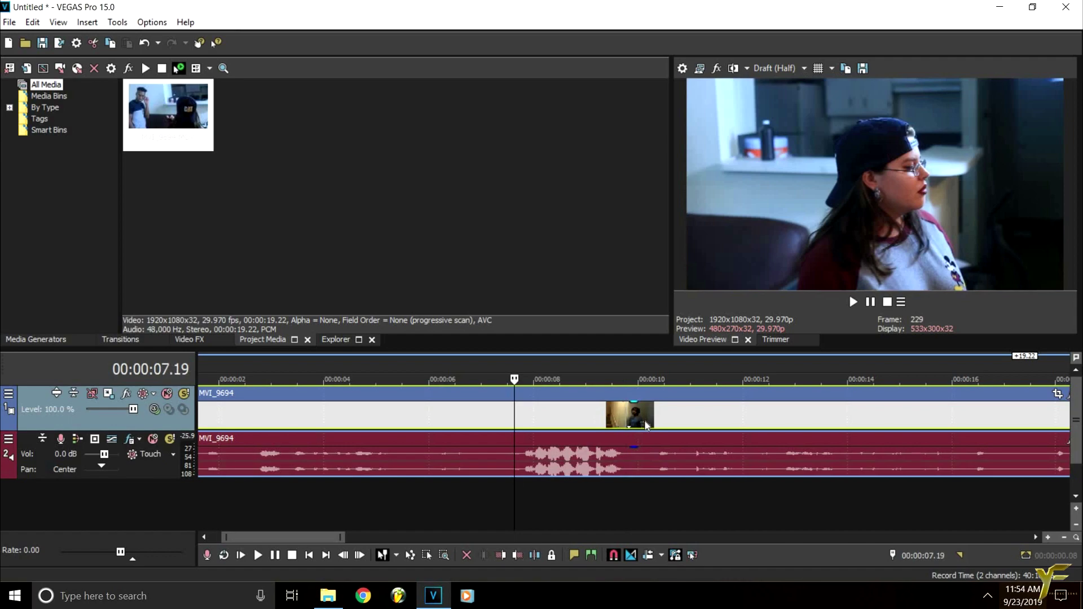
scroll(756, 416, up, 2)
click(803, 418)
click(843, 423)
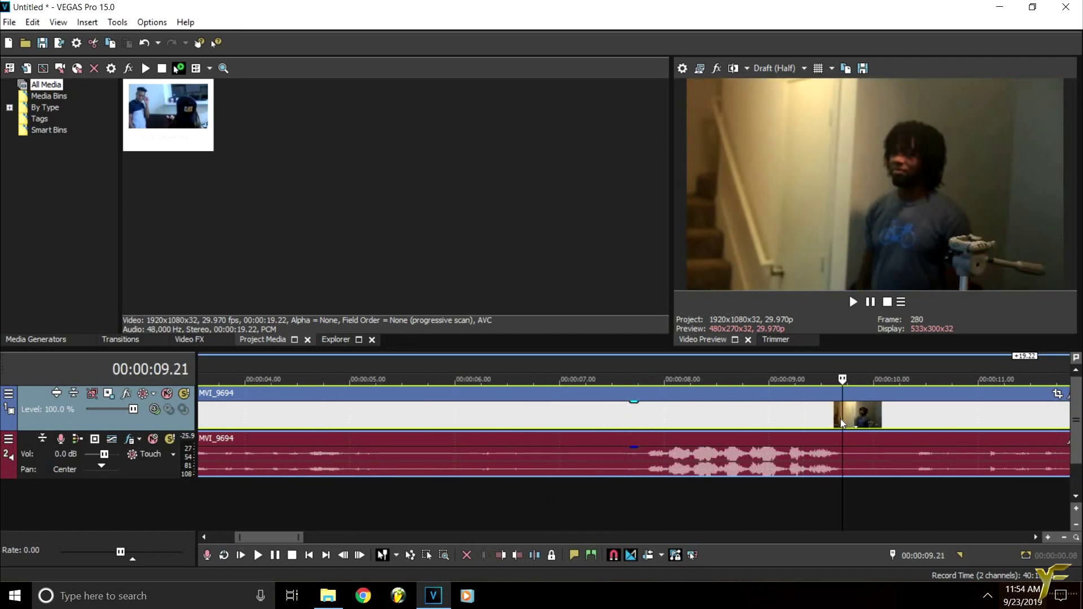
key(Right)
key(Right)
key(Right)
key(Right)
key(Left)
key(Left)
key(Left)
key(Left)
key(Left)
key(Left)
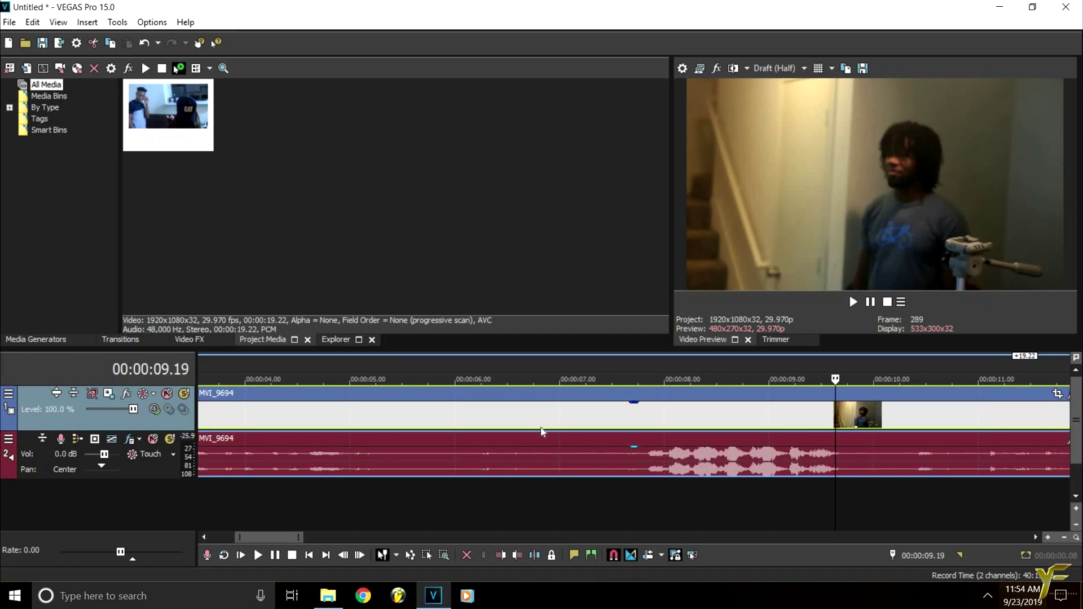
click(867, 424)
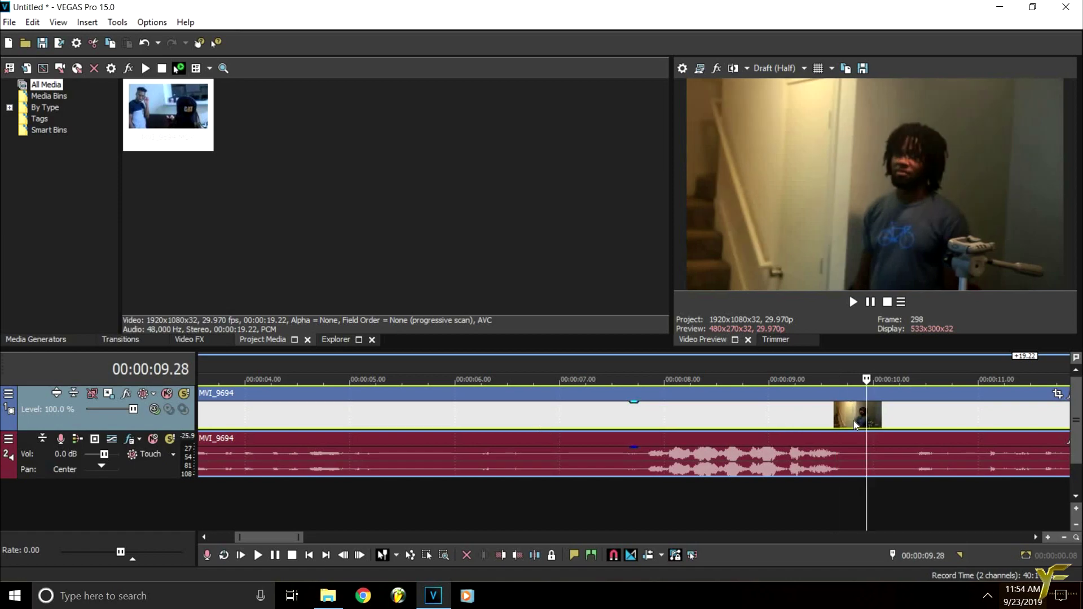
key(Left)
key(Left)
key(Left)
key(Left)
key(Right)
key(Right)
key(Right)
key(Right)
key(Right)
key(Right)
key(Right)
key(Right)
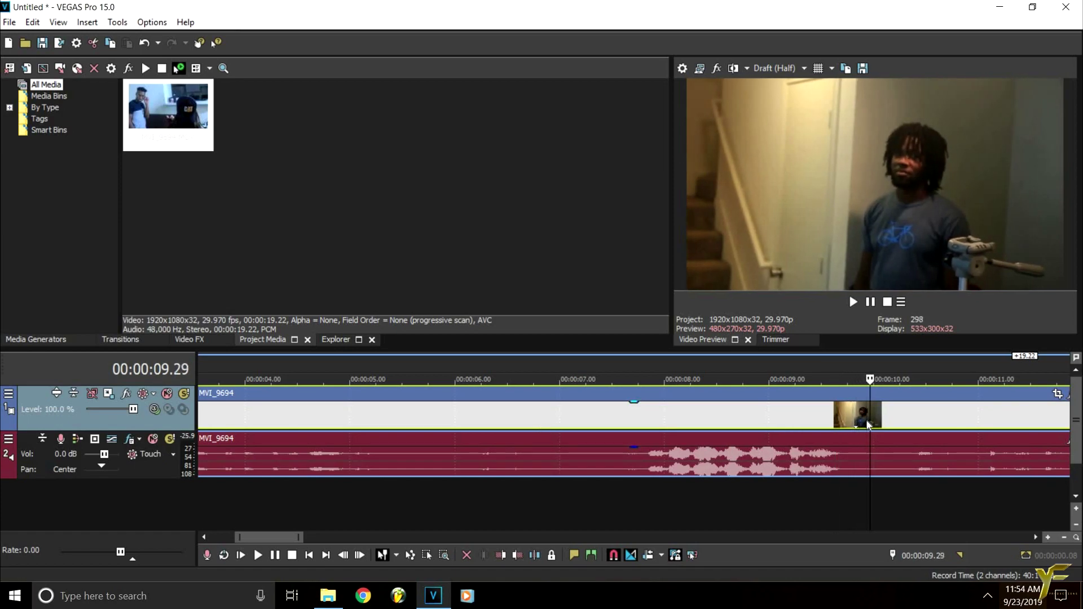
key(Right)
key(Right)
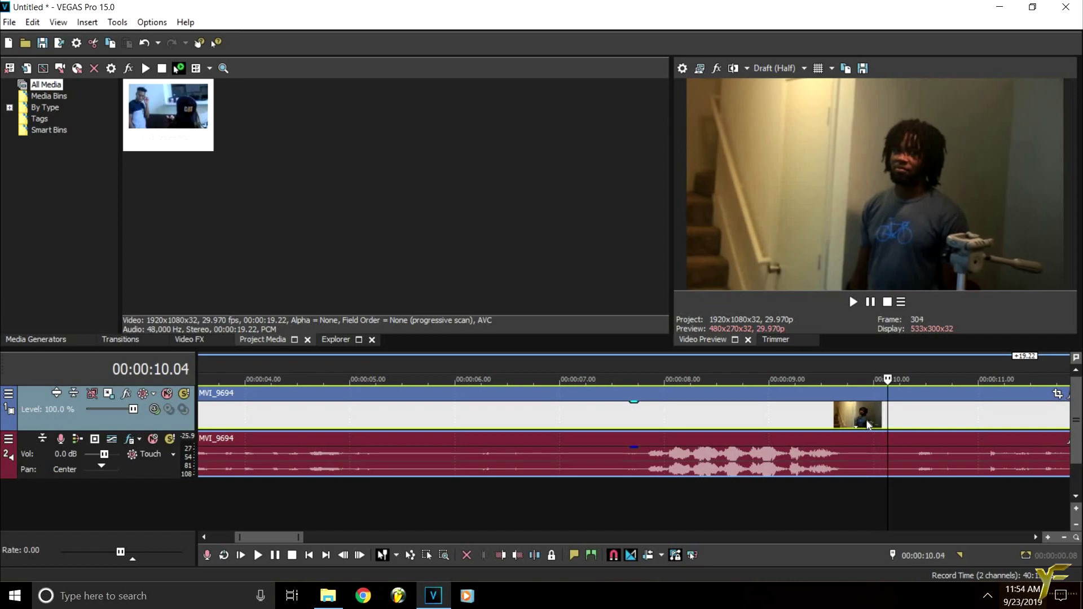
scroll(826, 429, down, 5)
scroll(544, 432, up, 4)
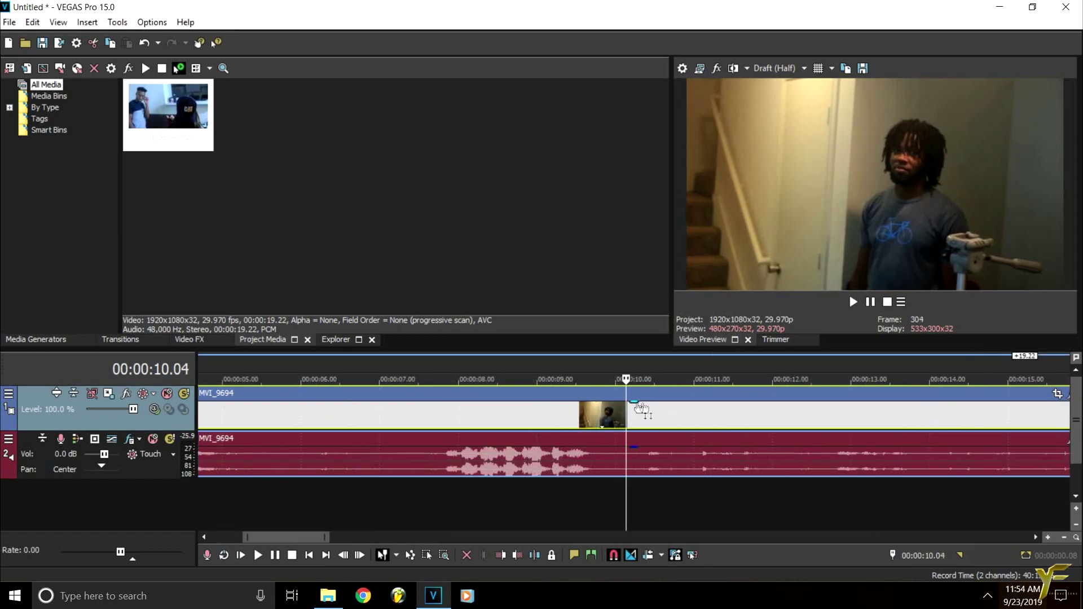
right_click(163, 429)
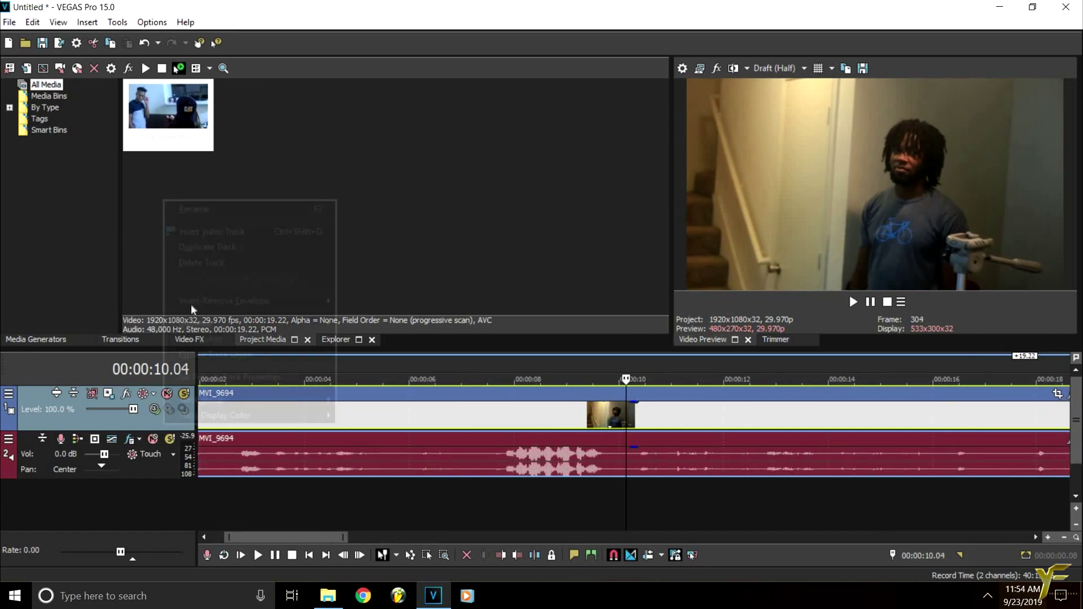
- Insert an empty video track at the top and return to marker 1 at 00:00:10.04
click(205, 233)
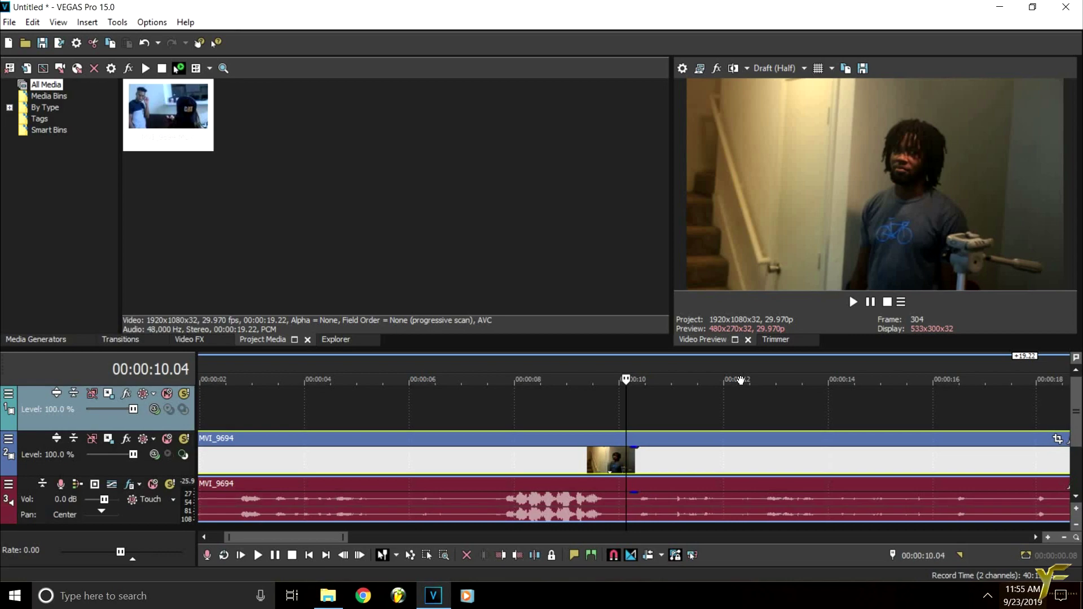
key(shift+End)
click(609, 424)
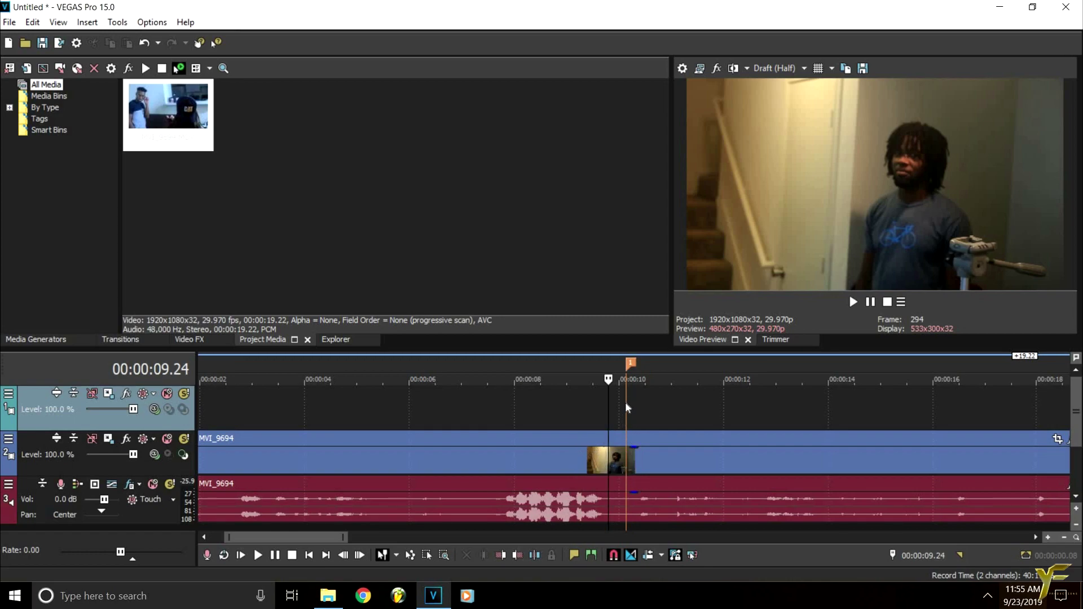
key(ctrl+Right)
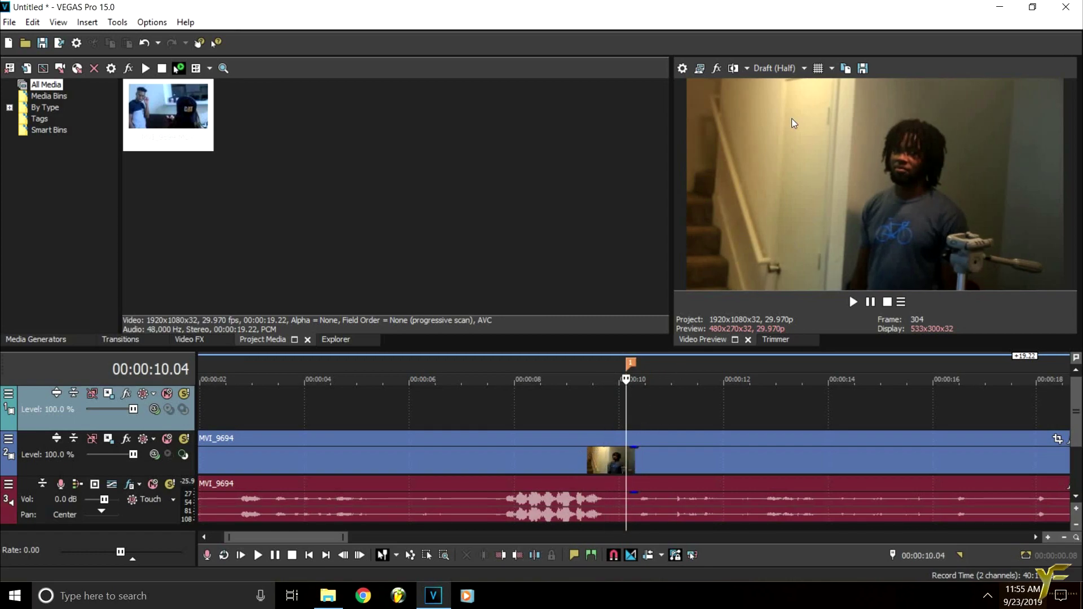
- Snapshot the frame as Image1.jpg, place it on the top track at marker 1, open its Pan/Crop
click(863, 69)
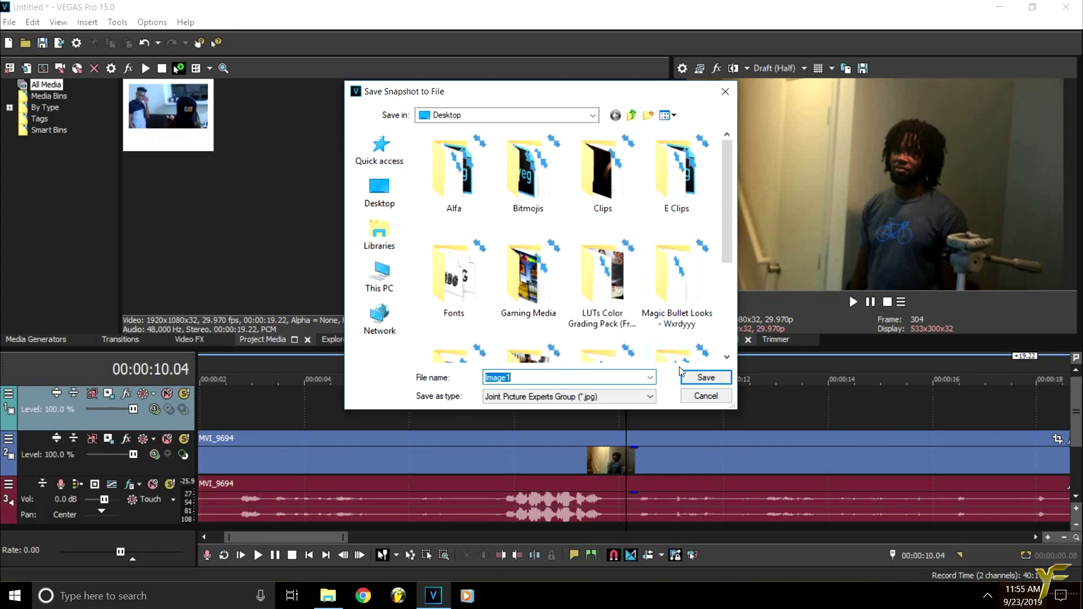
click(689, 377)
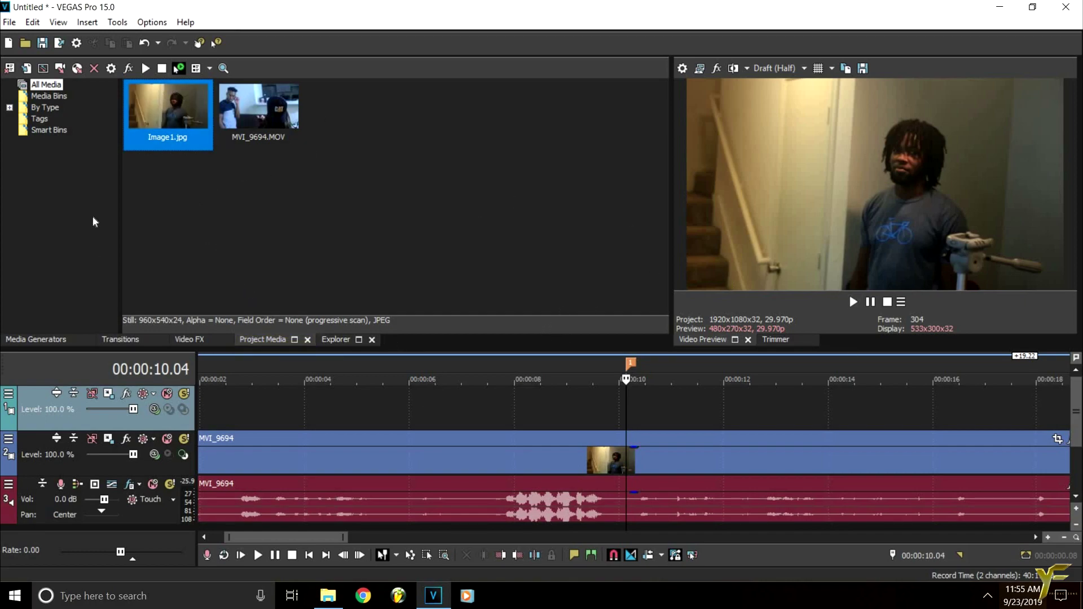
drag(567, 374, 661, 429)
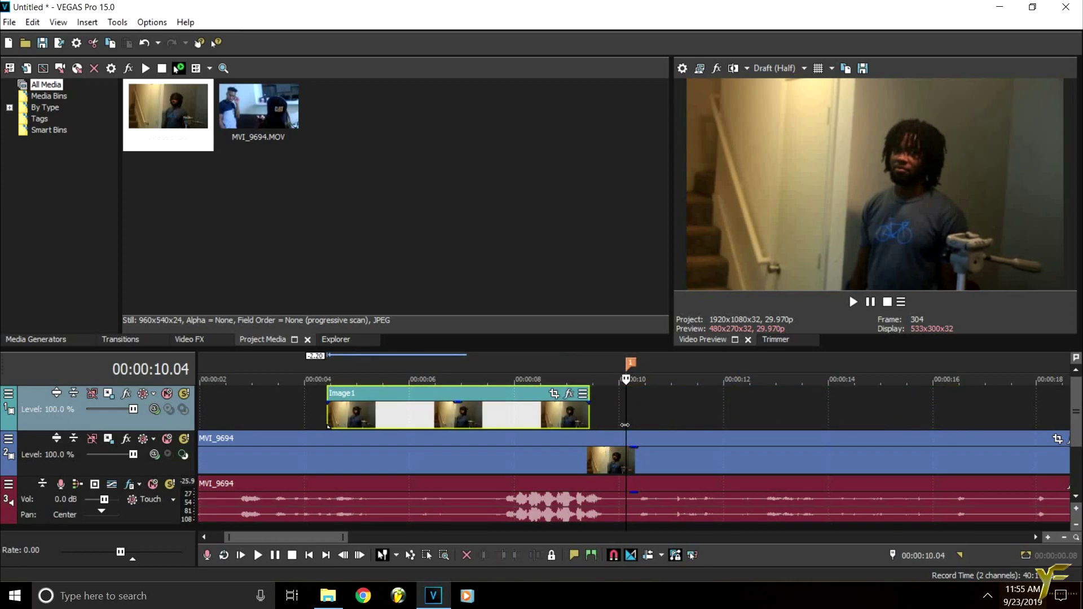
drag(479, 424, 775, 418)
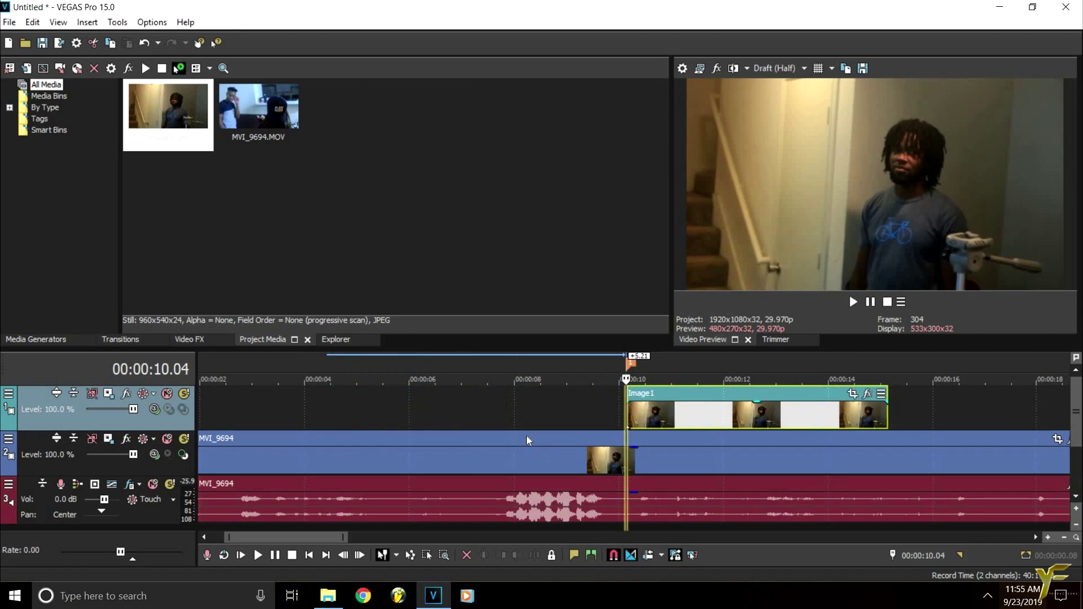
click(867, 394)
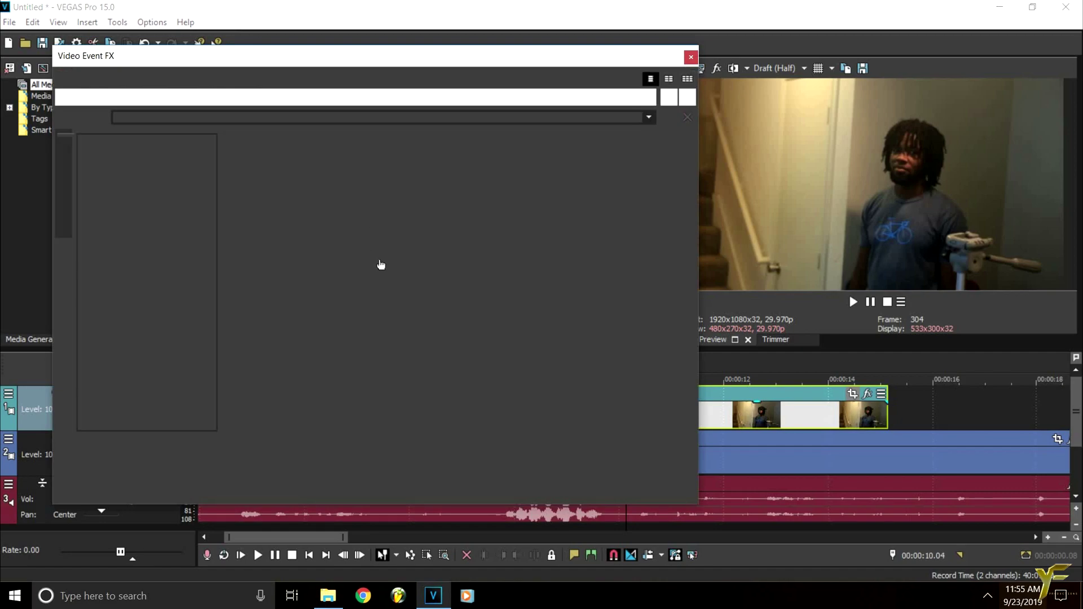
- Enable Mask on Image1 and switch to the Anchor Creation pen tool
scroll(402, 247, down, 5)
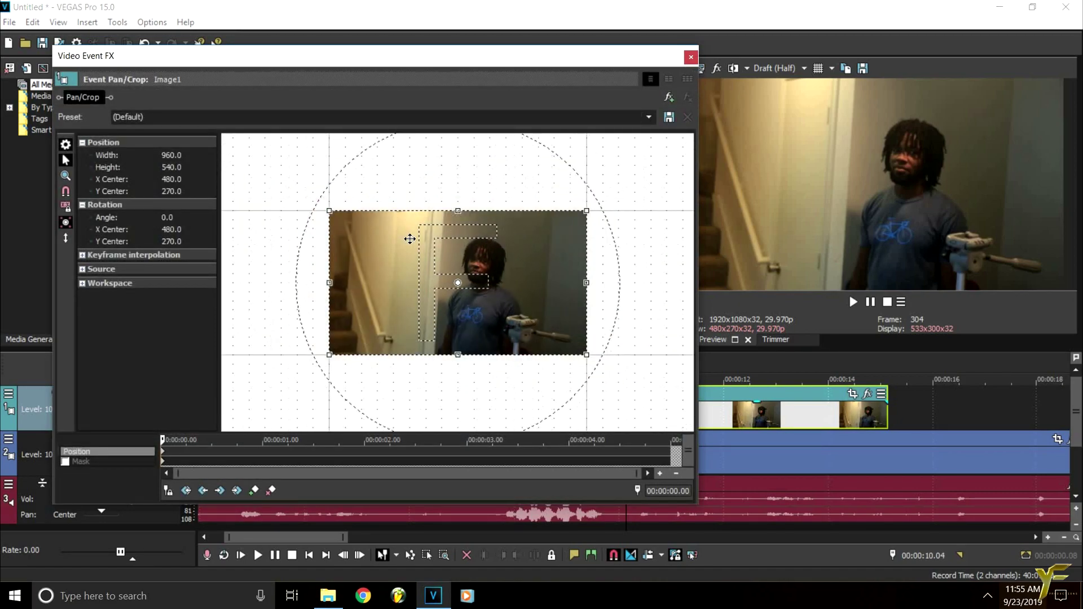
scroll(512, 285, down, 2)
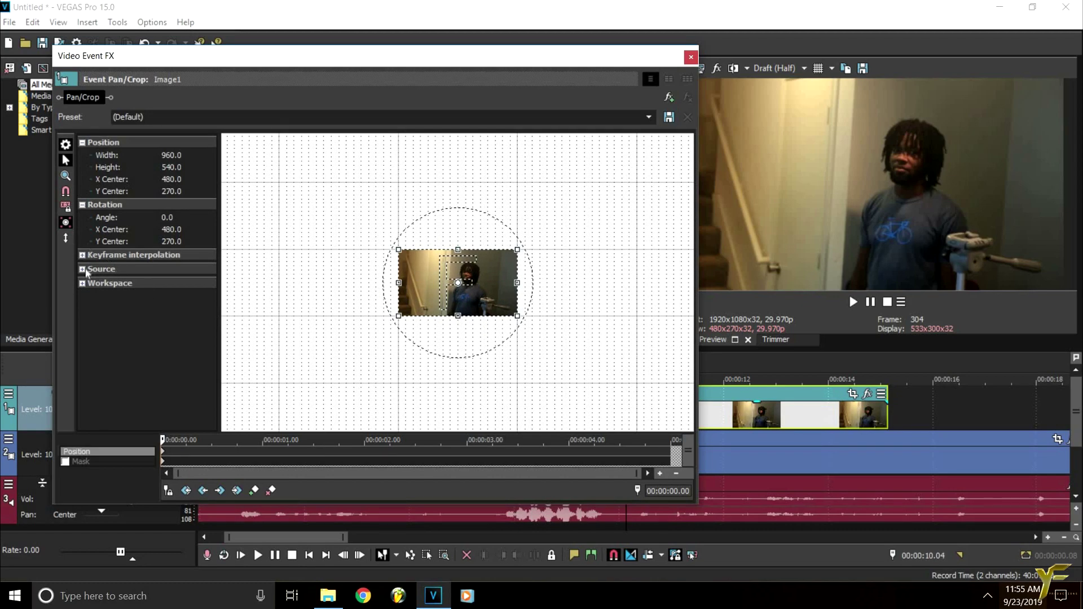
click(66, 462)
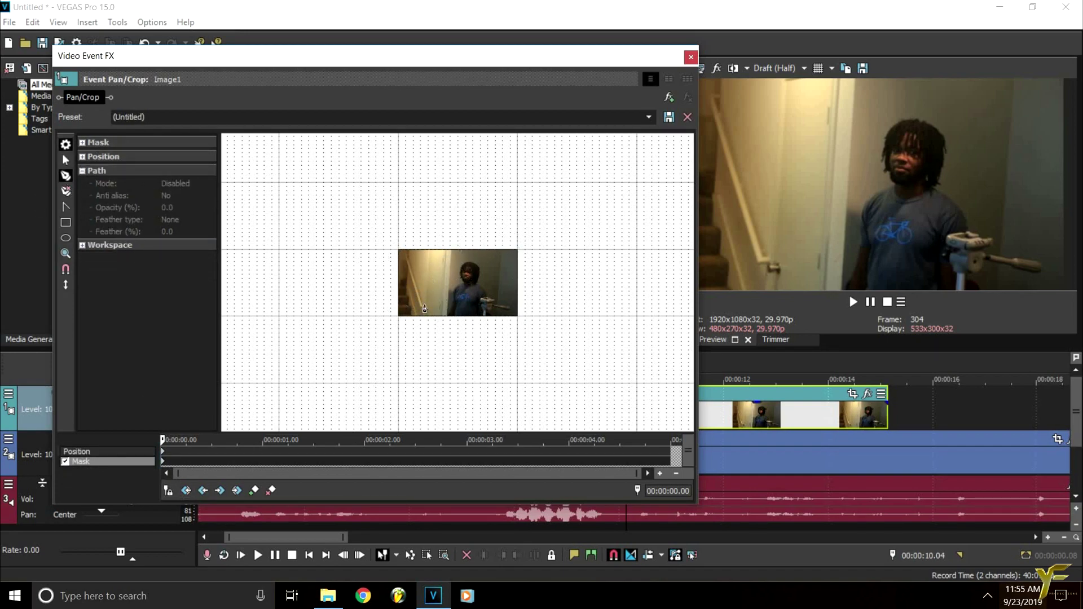
click(66, 285)
click(65, 160)
scroll(437, 258, down, 2)
scroll(471, 190, up, 3)
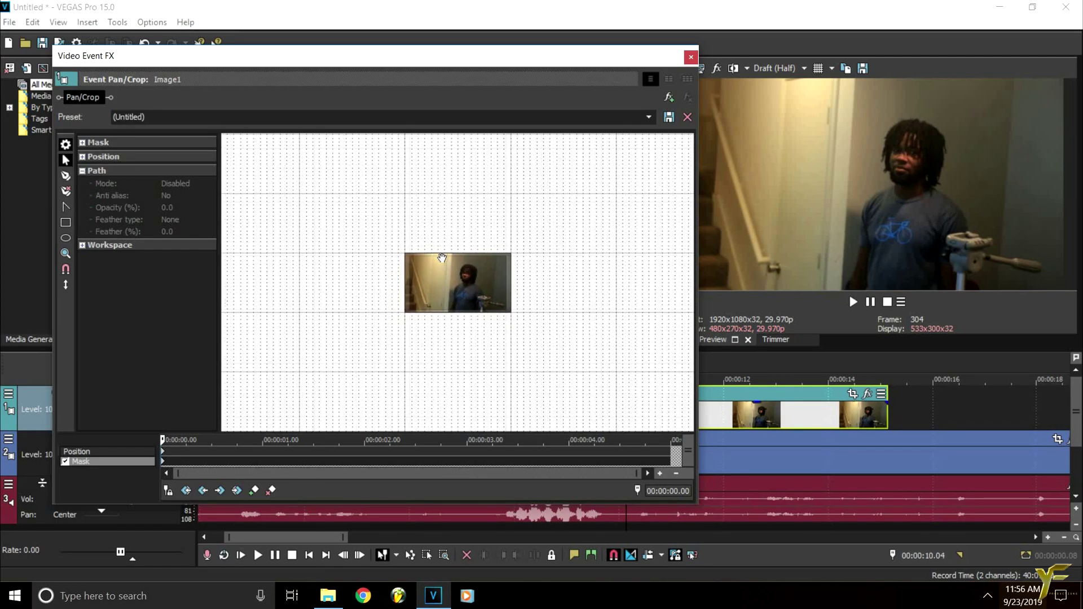
scroll(576, 232, up, 1)
scroll(441, 265, down, 1)
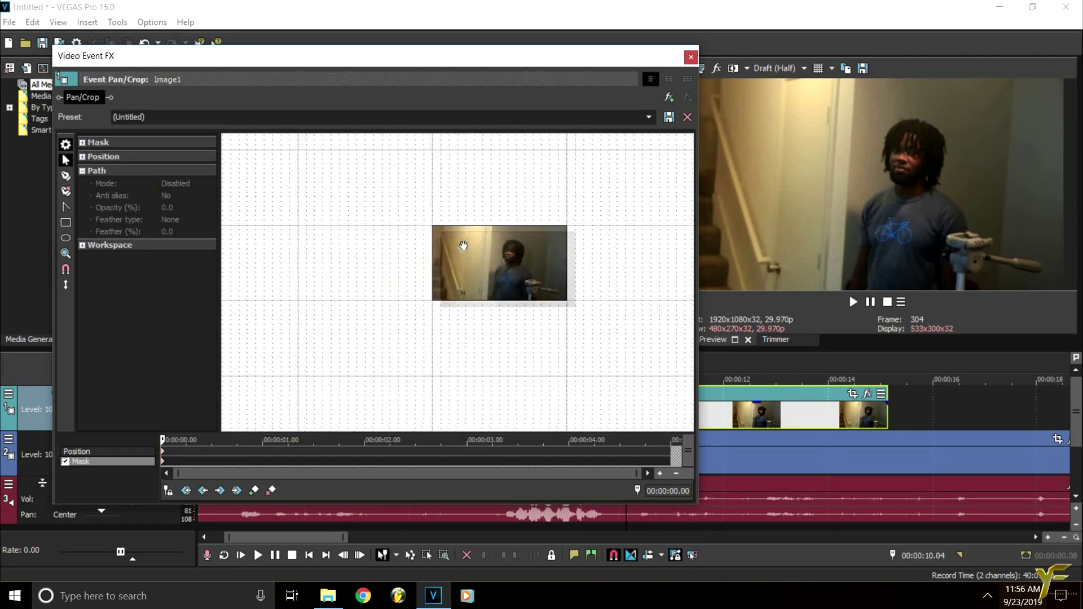
click(66, 175)
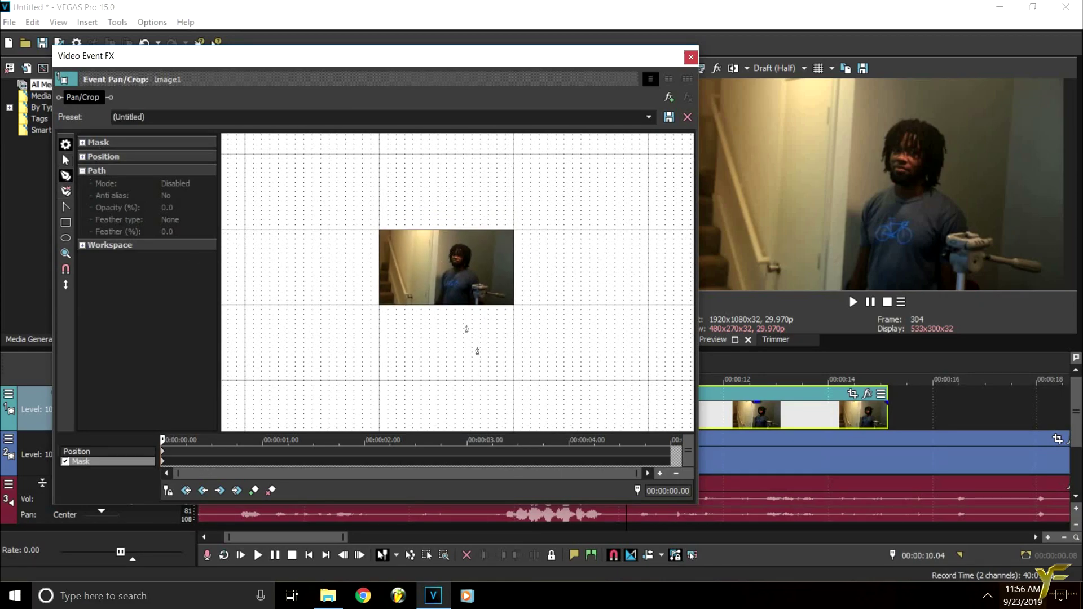
scroll(456, 319, up, 1)
scroll(457, 319, up, 4)
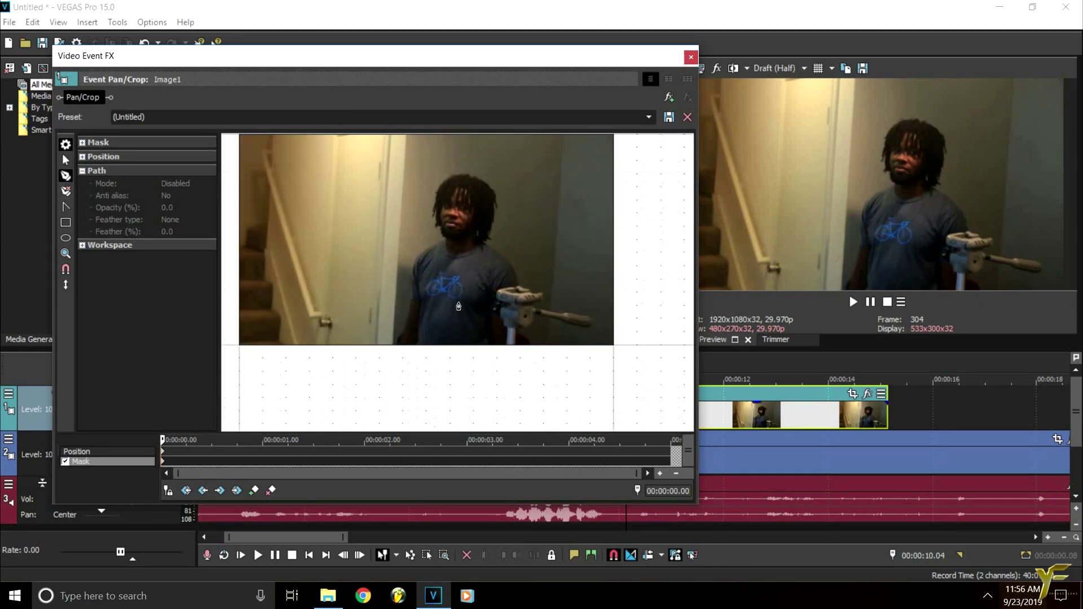
click(66, 161)
scroll(468, 333, up, 1)
scroll(469, 333, down, 1)
click(65, 175)
scroll(363, 314, up, 3)
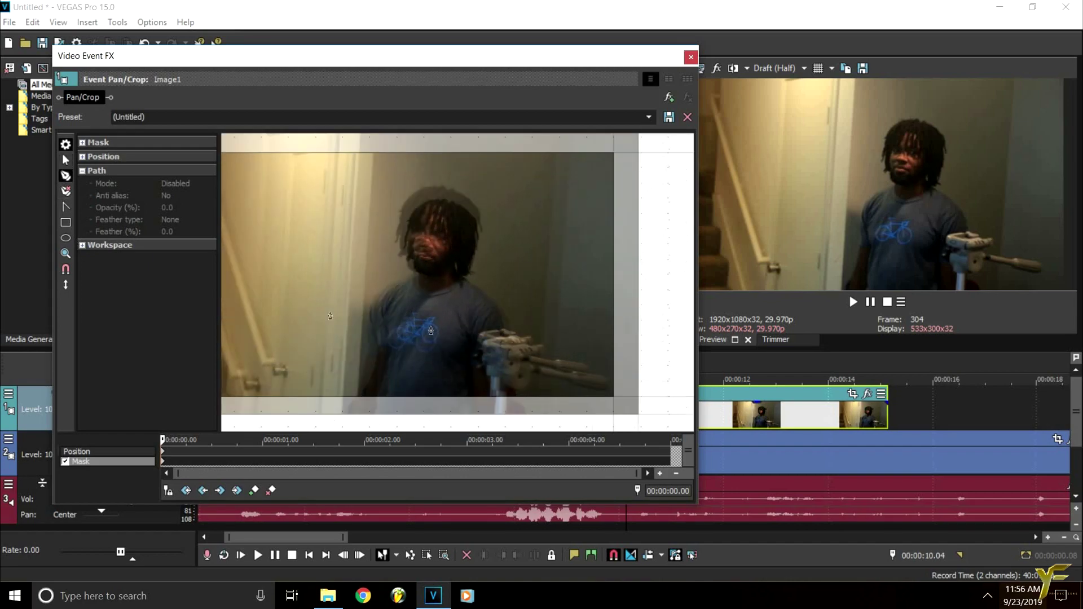
scroll(362, 313, down, 1)
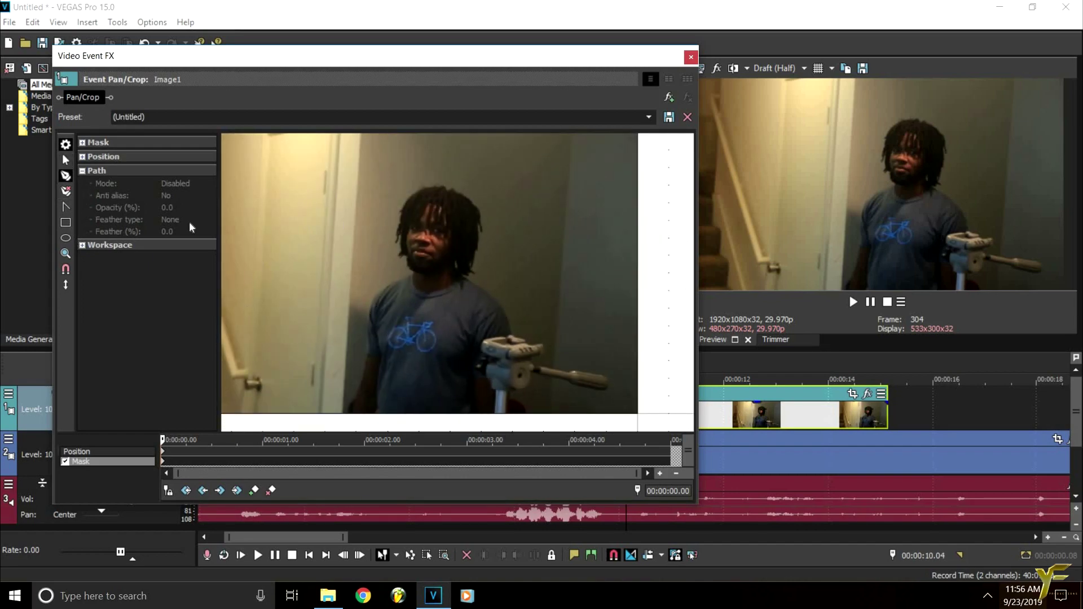
click(65, 160)
scroll(369, 295, up, 1)
scroll(370, 295, down, 1)
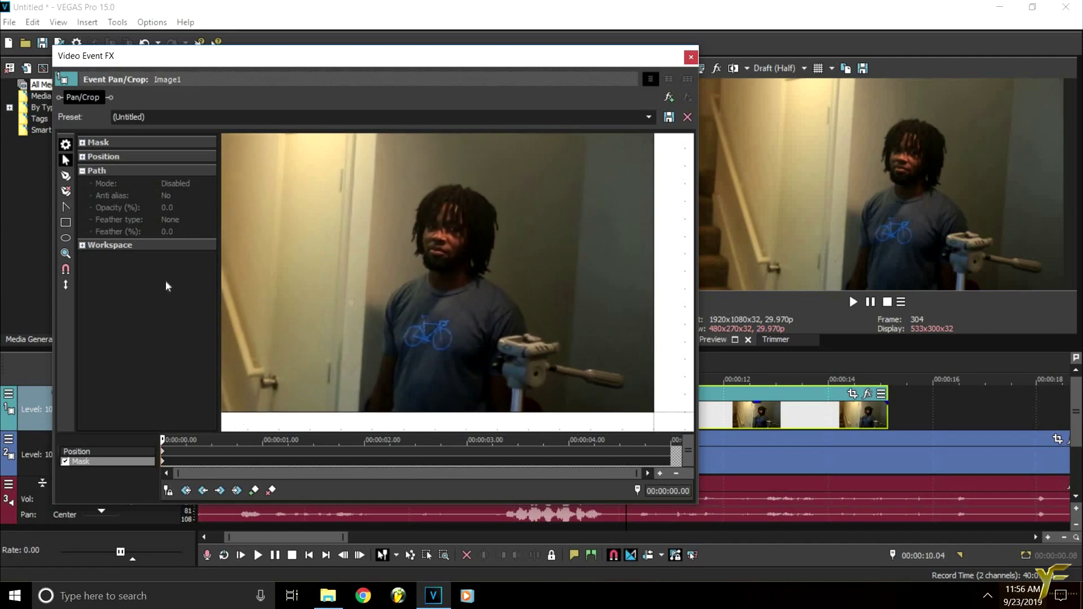
click(66, 176)
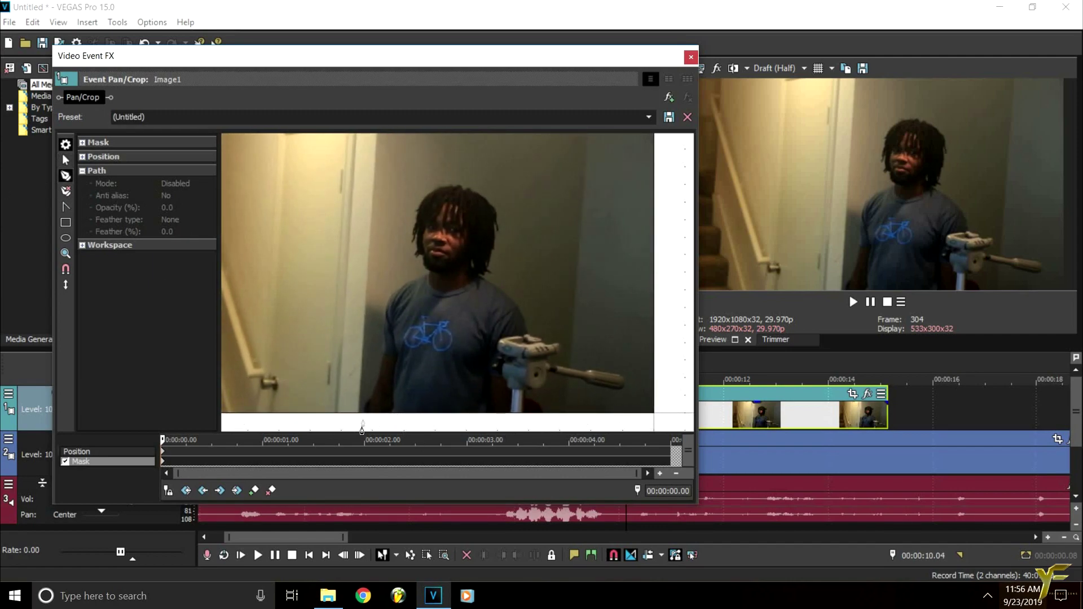
- Place mask points up the man's left side, arm and shoulder to beside his face
click(369, 412)
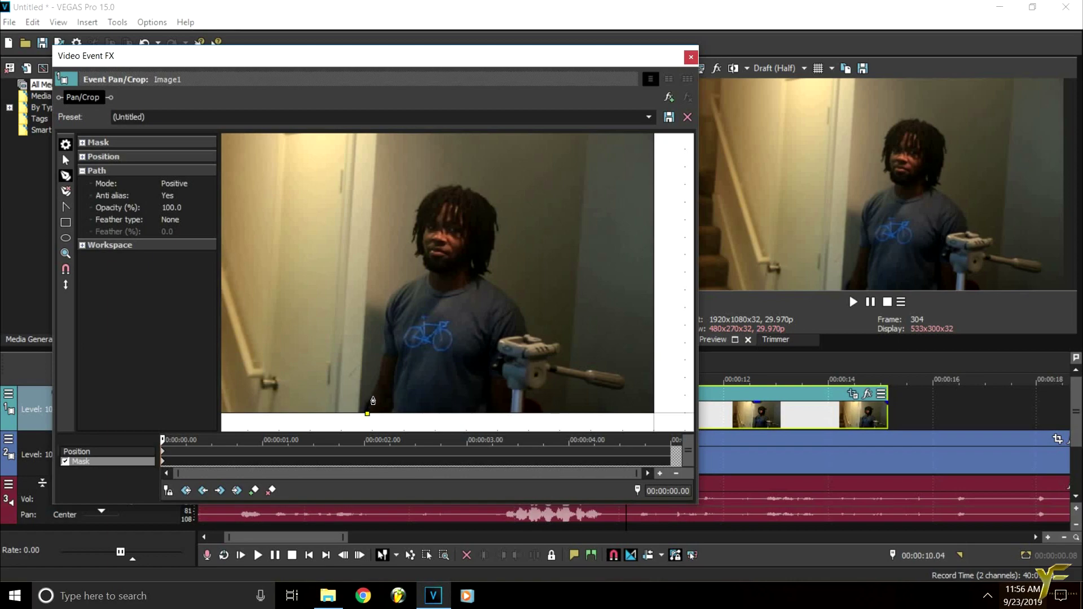
click(374, 391)
click(382, 364)
click(384, 340)
click(392, 292)
click(407, 281)
click(419, 274)
click(430, 272)
click(424, 256)
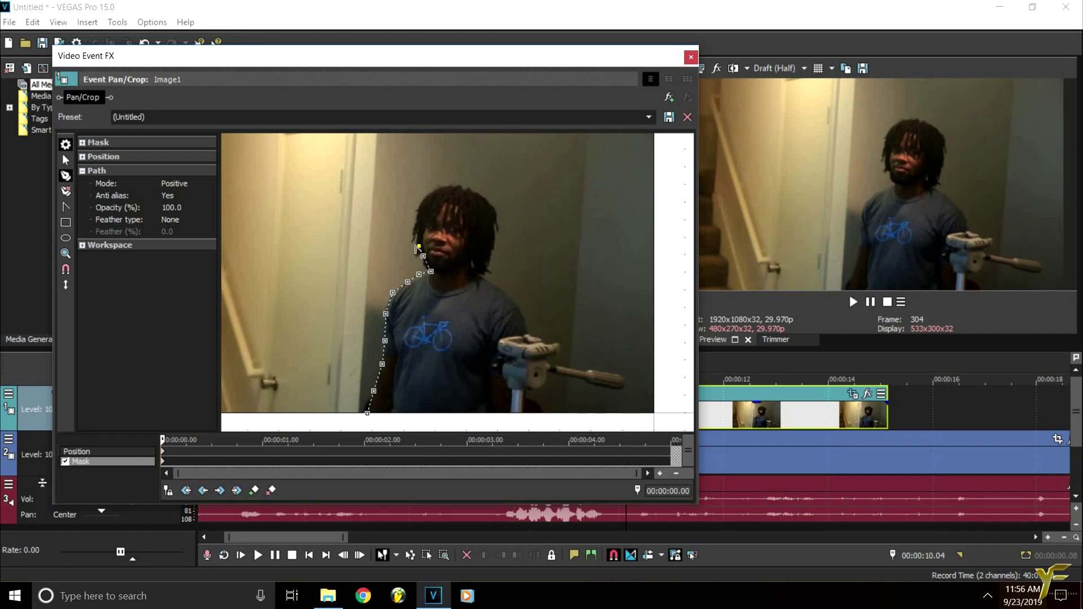
- Continue the mask over his hair, close the path around him, and close the effects window
click(418, 227)
click(419, 211)
click(427, 194)
click(440, 188)
click(473, 191)
click(486, 199)
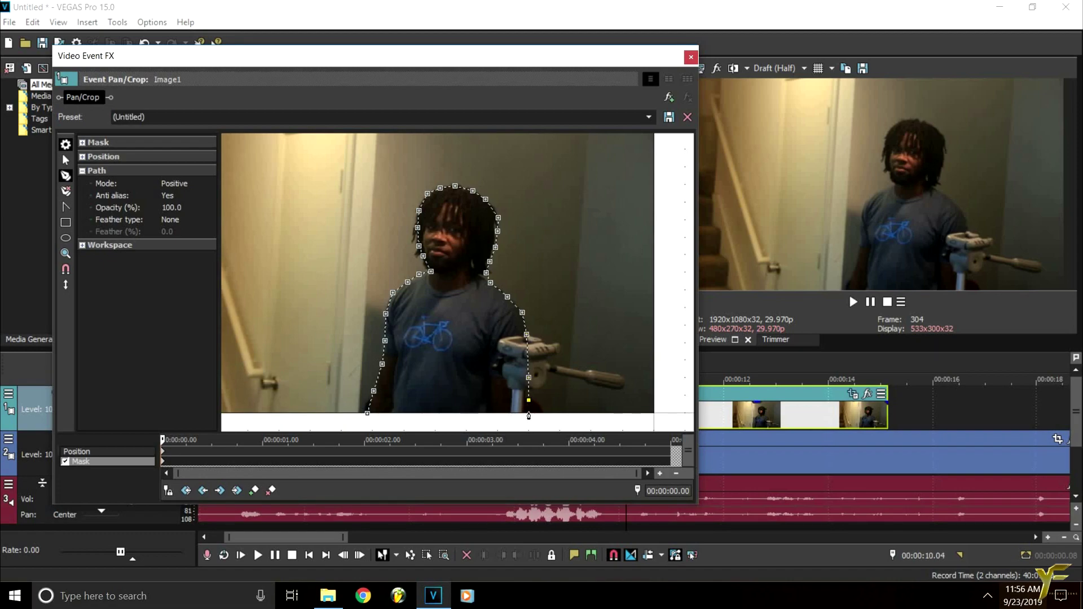
click(368, 415)
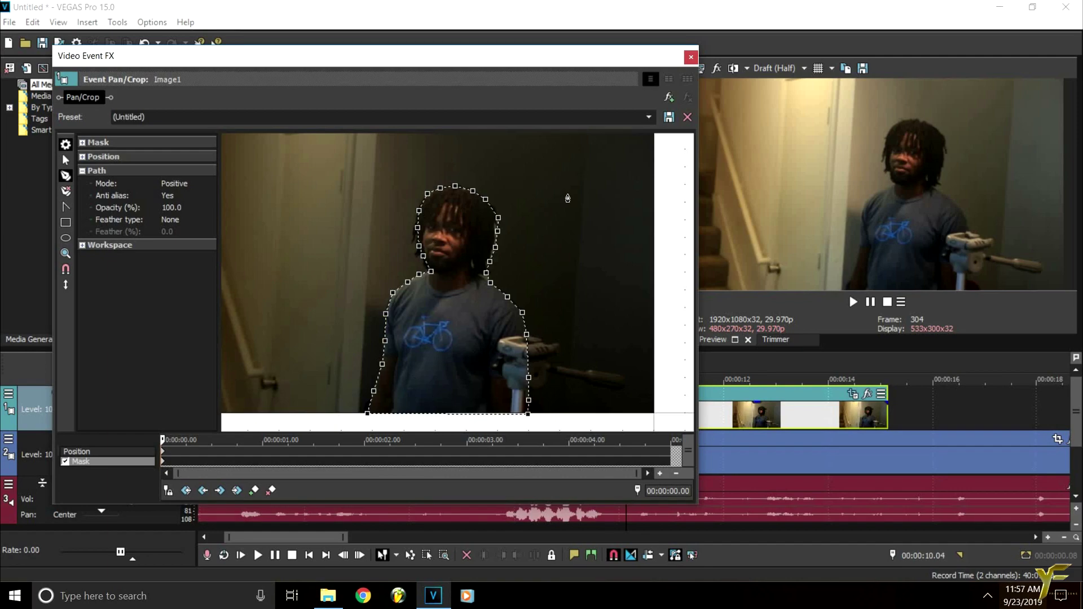
click(691, 57)
drag(726, 408, 847, 409)
- Move the Image1 event earlier so it starts at the 5-second playhead
scroll(501, 427, down, 3)
scroll(382, 400, up, 2)
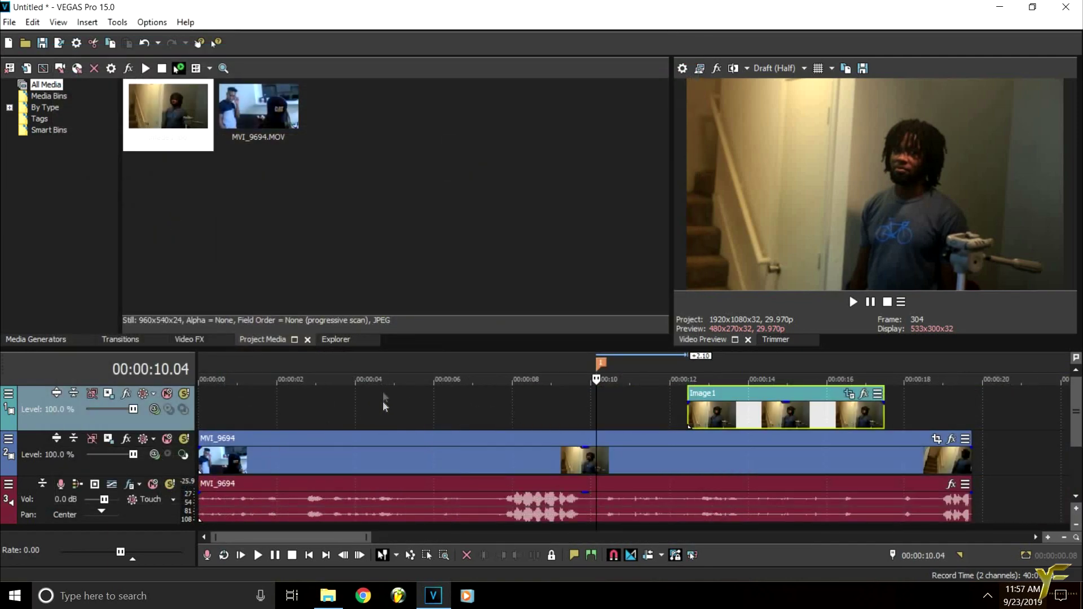
scroll(547, 396, down, 2)
drag(553, 418, 484, 423)
click(332, 411)
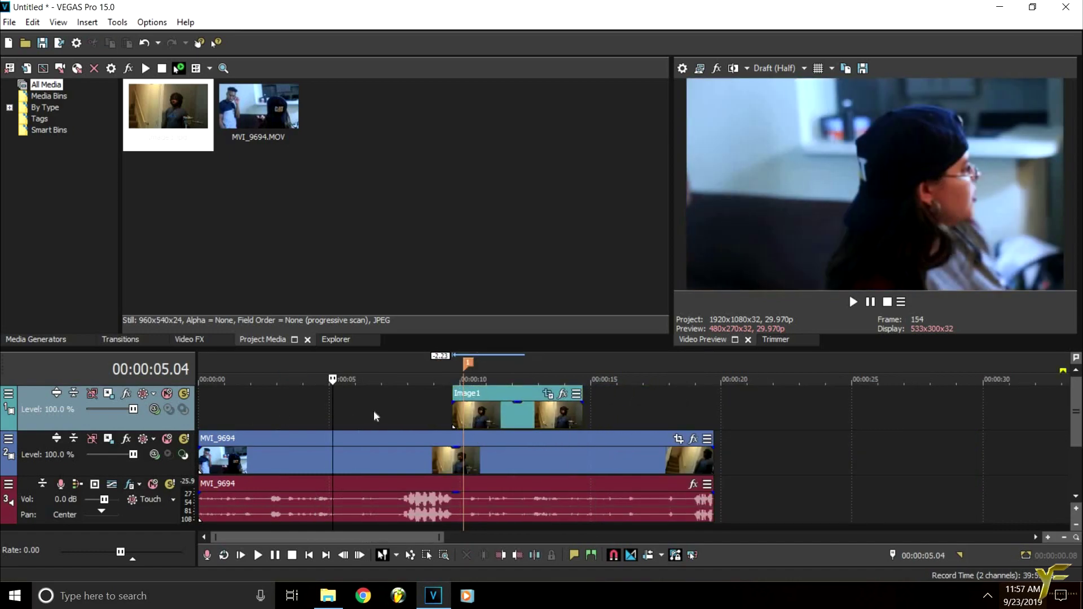
scroll(373, 411, up, 2)
drag(746, 413, 506, 409)
drag(576, 407, 576, 408)
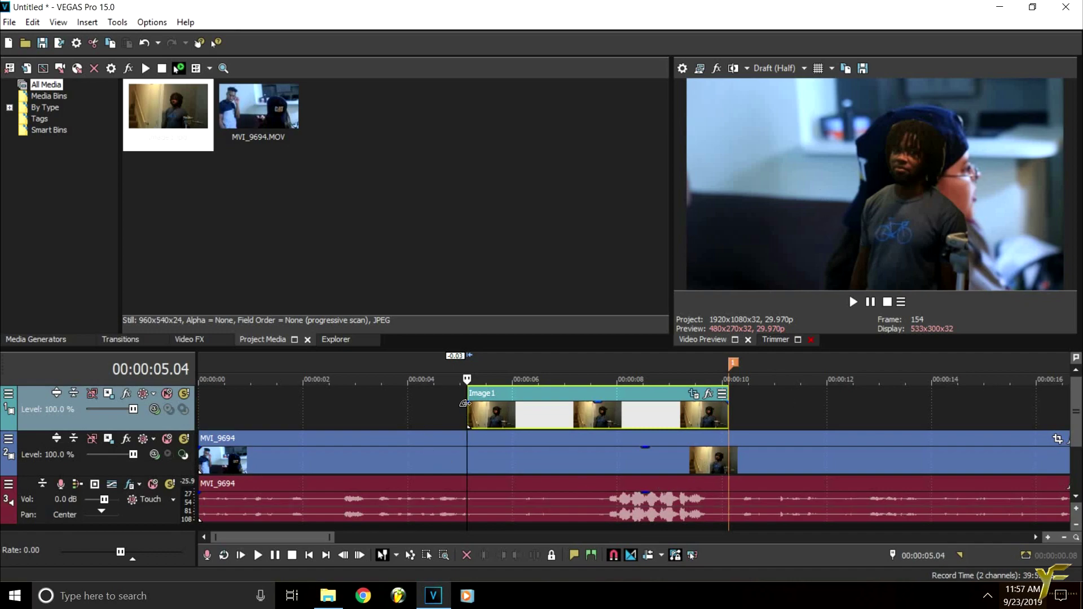
mouse_move(598, 402)
mouse_down()
mouse_move(598, 428)
mouse_move(471, 428)
mouse_move(600, 407)
mouse_move(599, 418)
mouse_move(599, 402)
mouse_up()
- Trim Image1's start to about 00:00:06 and add a fade-in at its beginning
click(427, 412)
drag(467, 402, 612, 402)
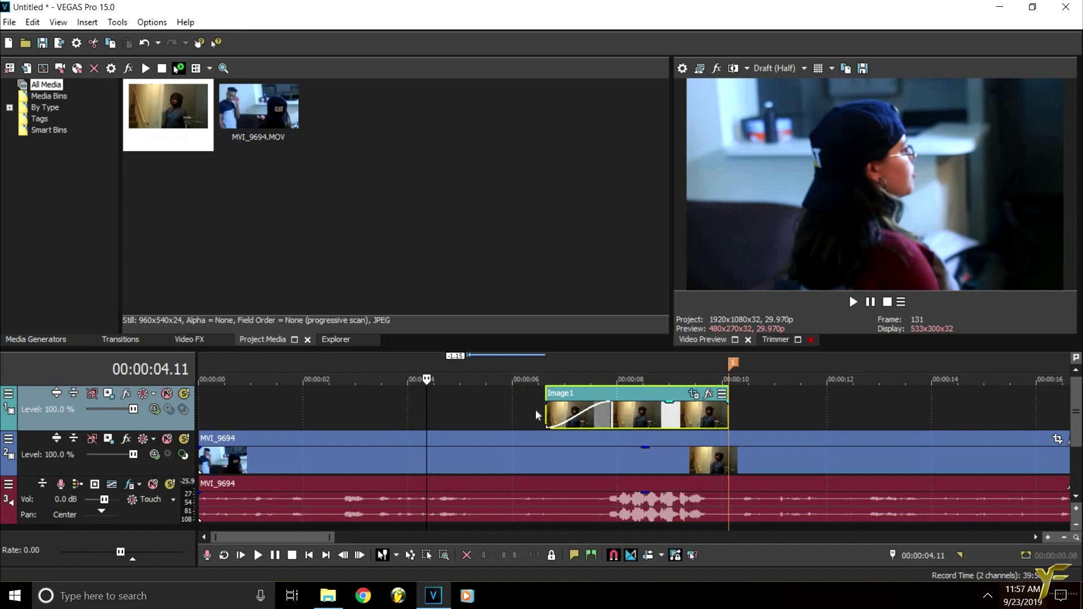
click(526, 416)
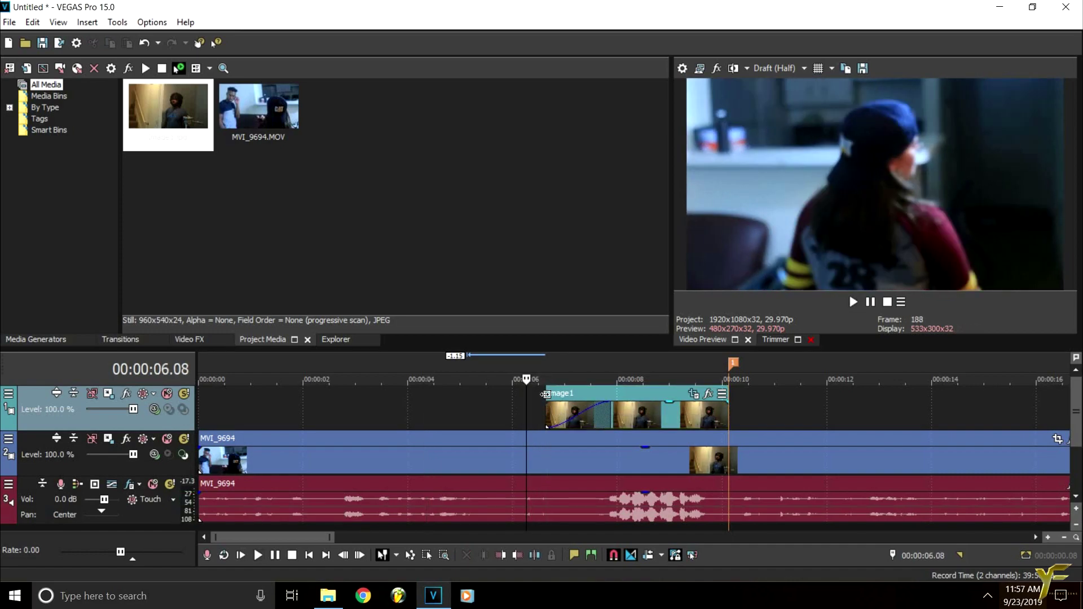
drag(545, 394, 527, 394)
- Play the edit and step frame by frame through the cutout up to 10 seconds
key(space)
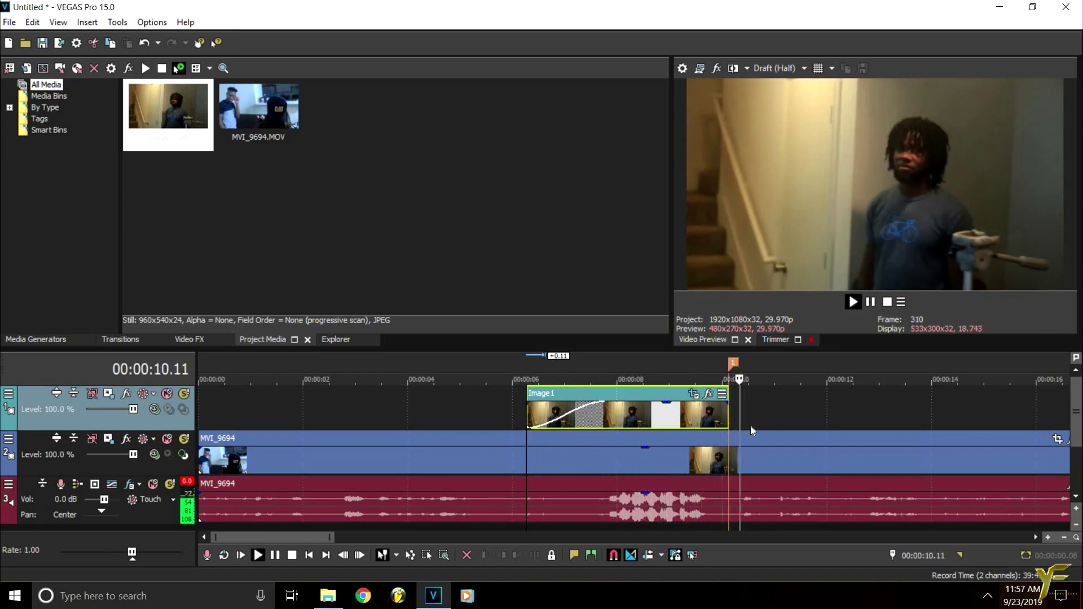
click(683, 421)
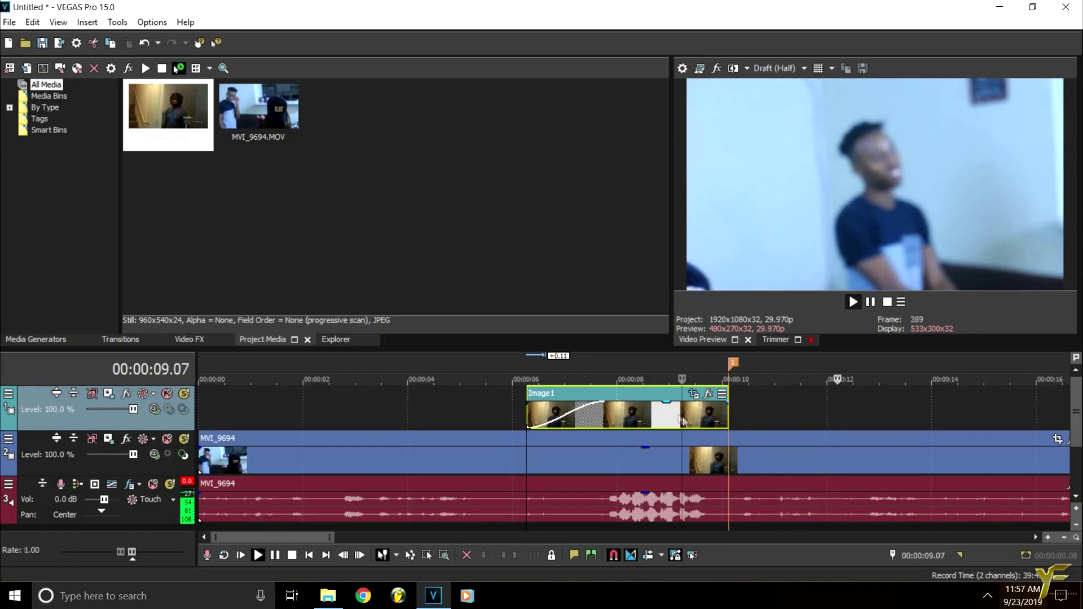
key(space)
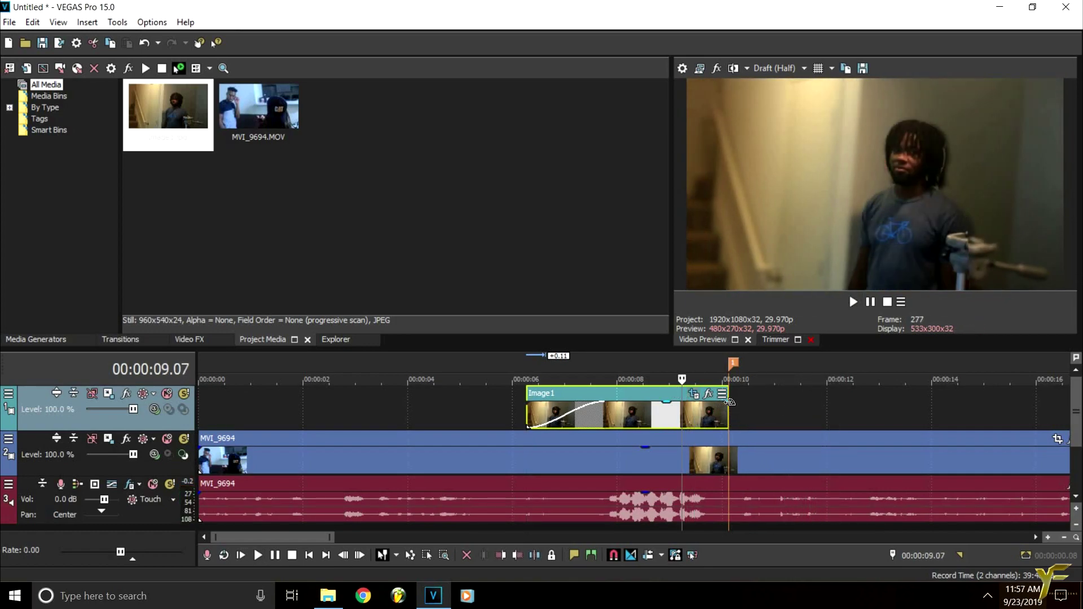
key(Right)
key(Right)
key(Right)
key(Right)
key(Right)
key(Right)
key(Right)
key(Right)
key(Right)
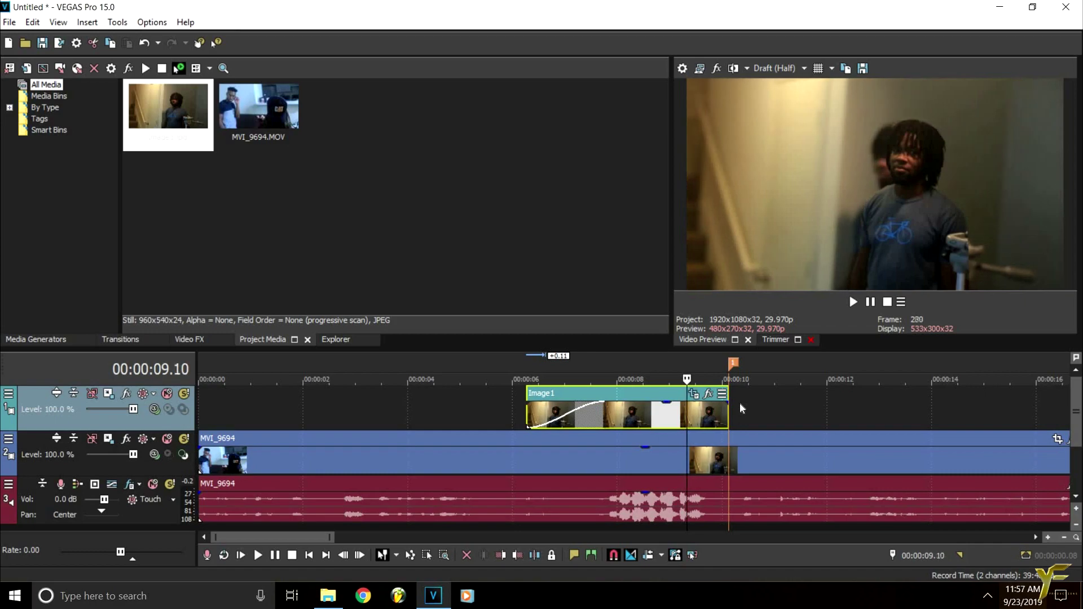
key(Right)
key(Right)
key(Right)
key(Right)
key(Right)
key(Right)
key(Right)
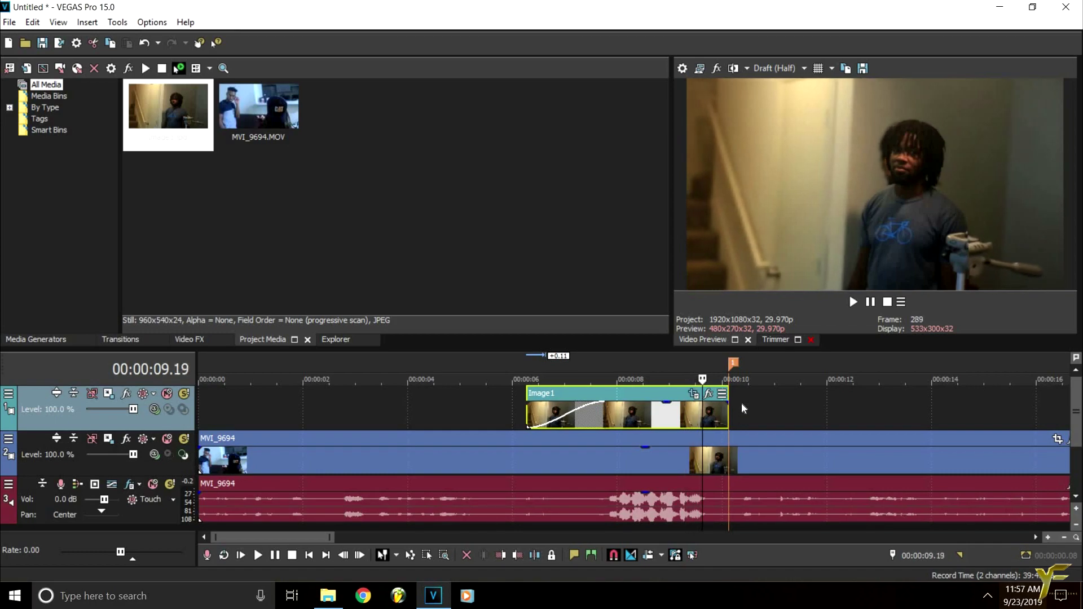
key(Right)
key(Right)
key(Right)
key(Right)
key(Right)
key(Right)
key(Right)
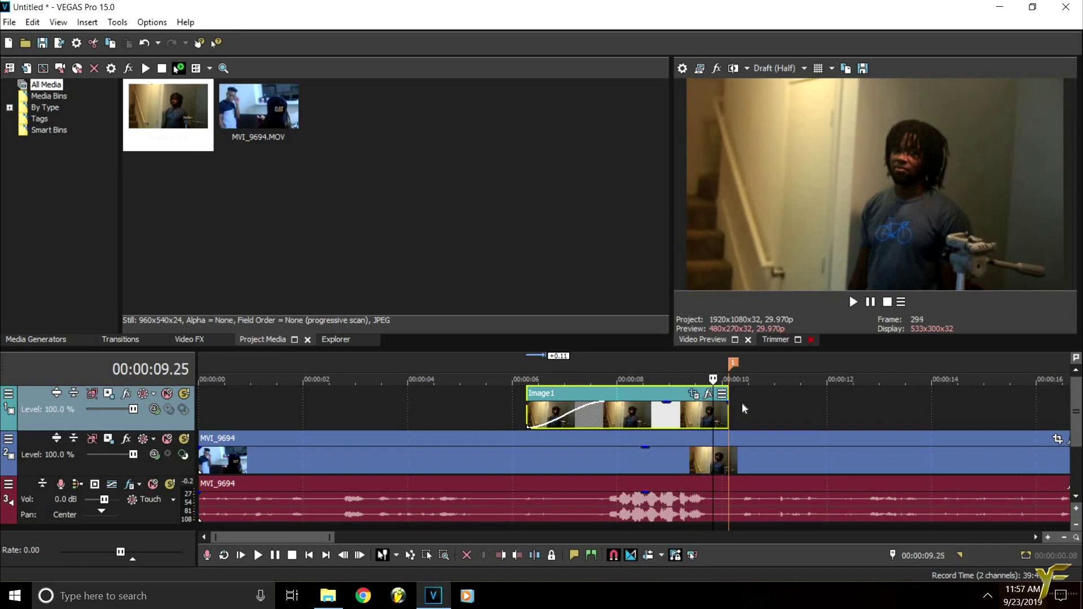
key(Right)
key(Right)
key(Right)
key(Right)
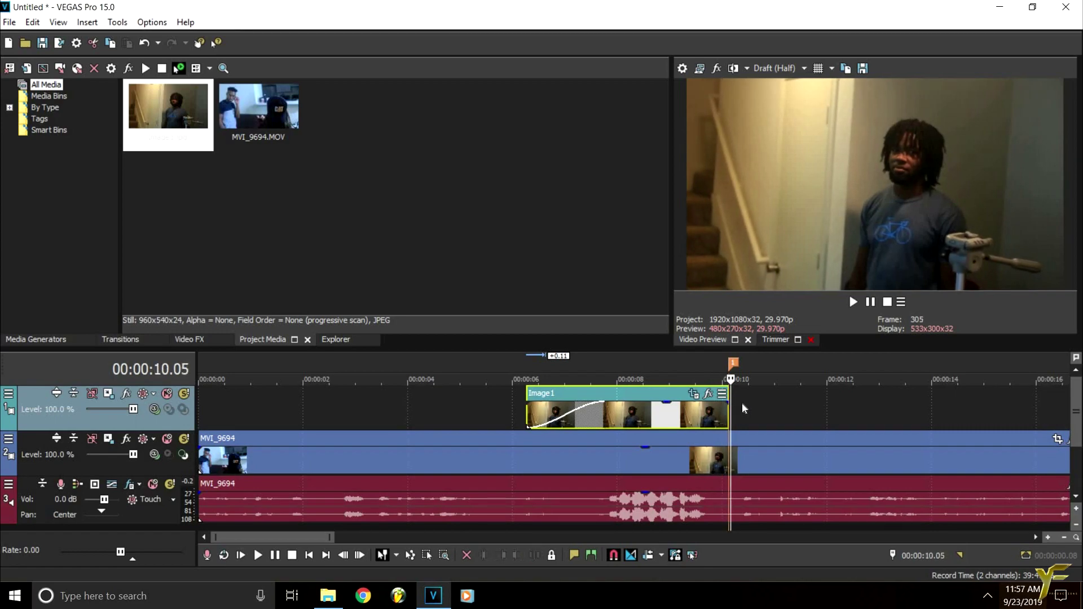
key(Left)
key(Left)
key(Left)
key(Right)
key(Right)
key(Right)
key(Right)
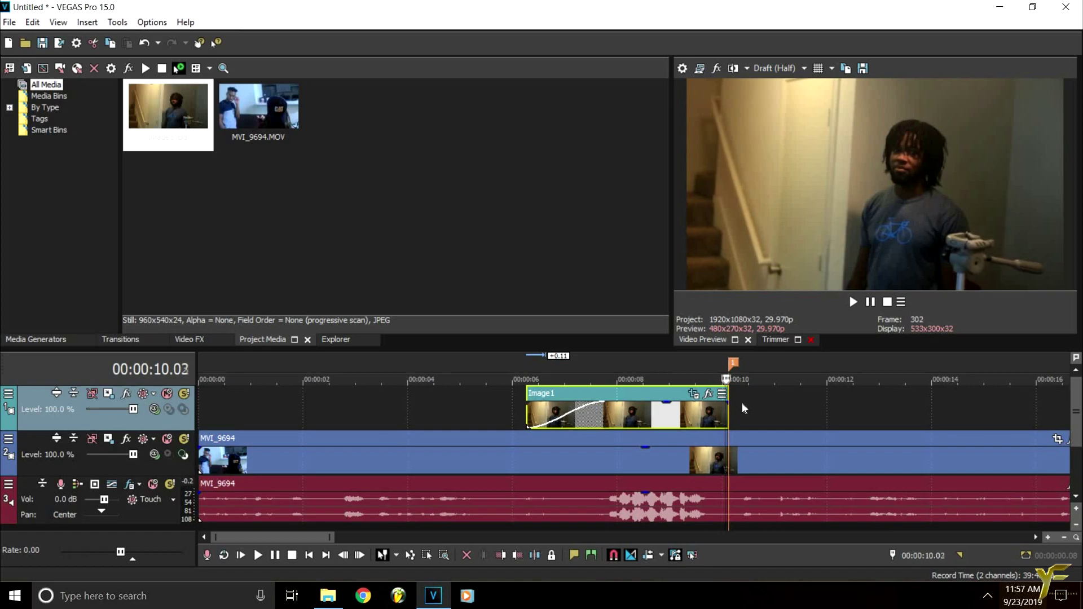
- Replay the cutout from 00:00:09.11, then reopen Image1's Pan/Crop mask settings
key(space)
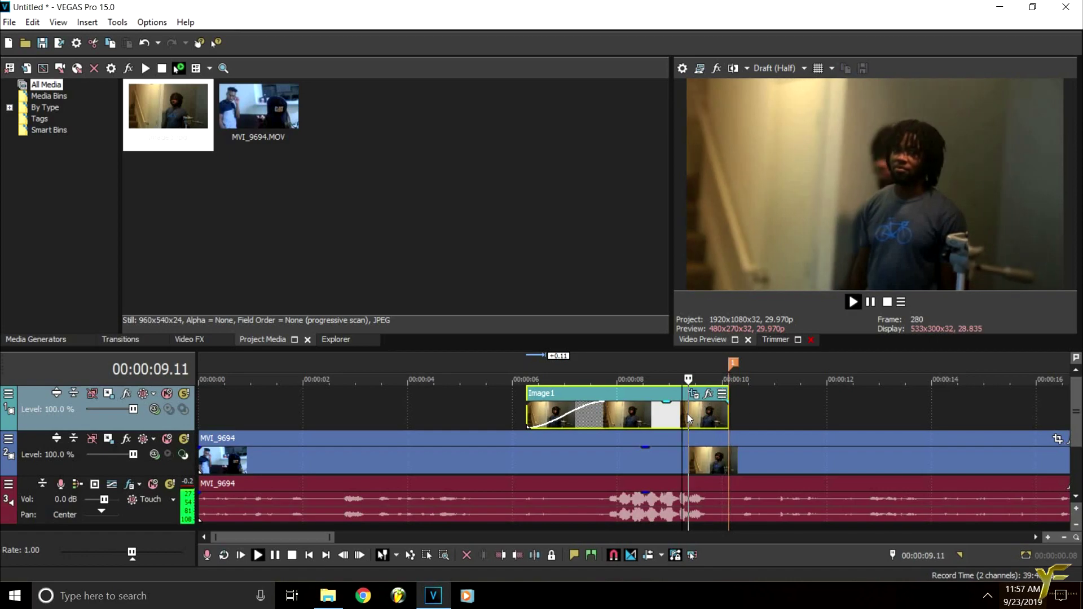
key(space)
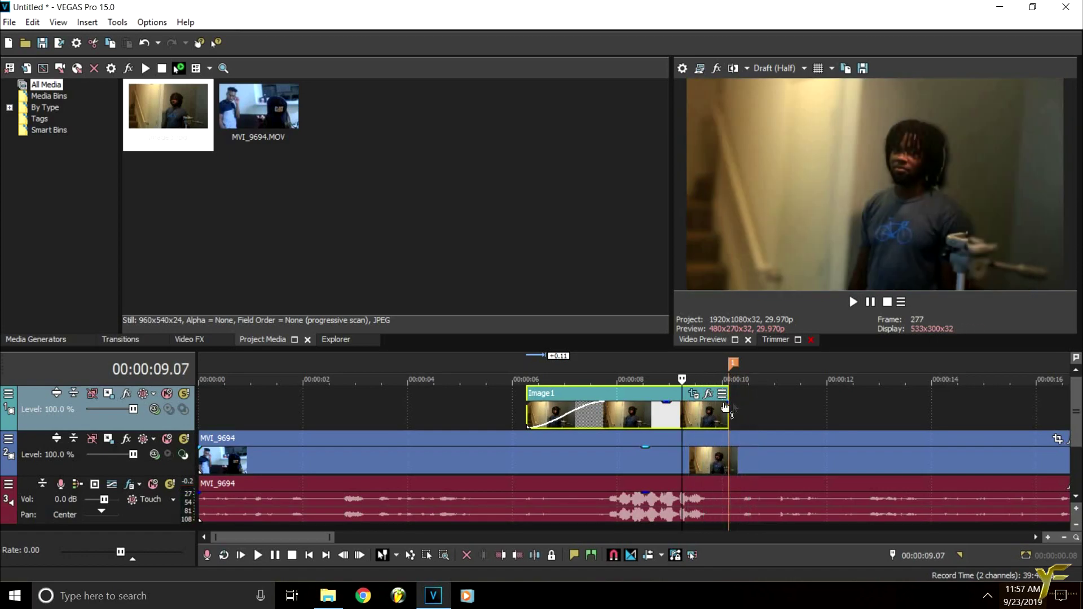
click(719, 417)
click(689, 417)
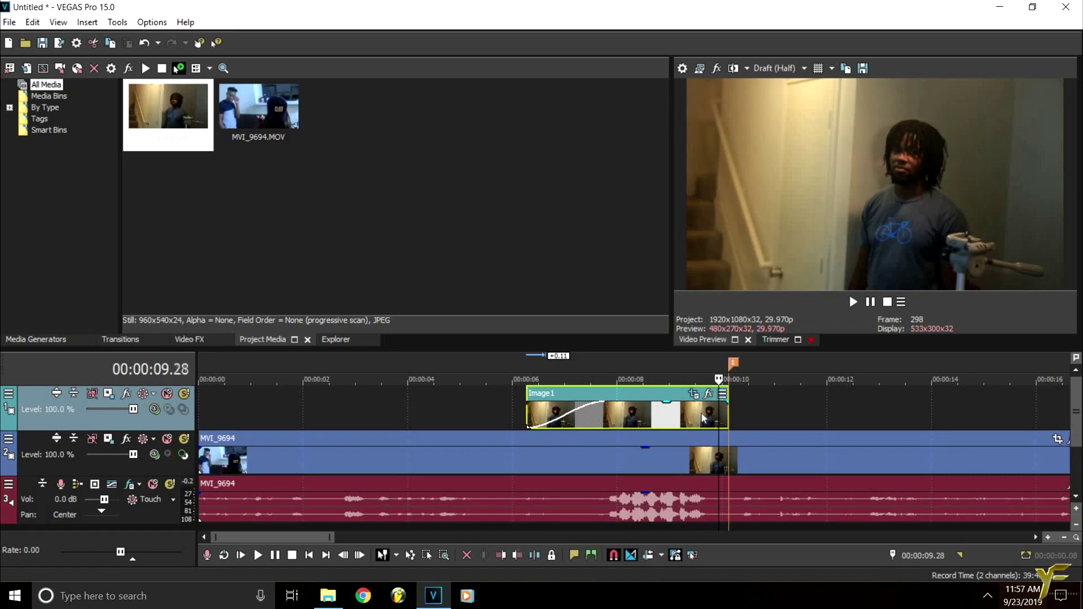
key(space)
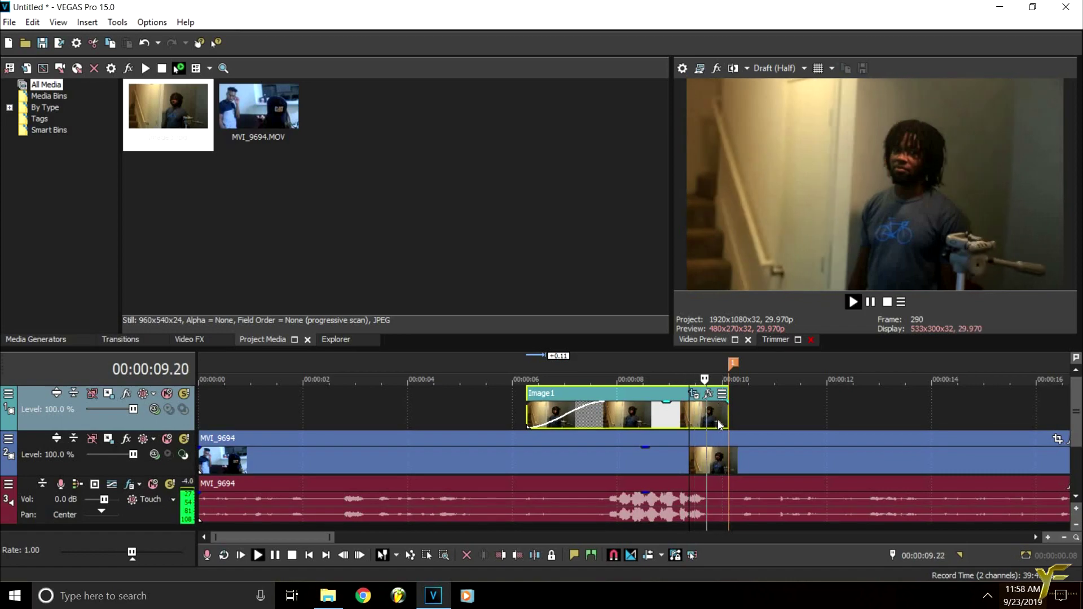
key(space)
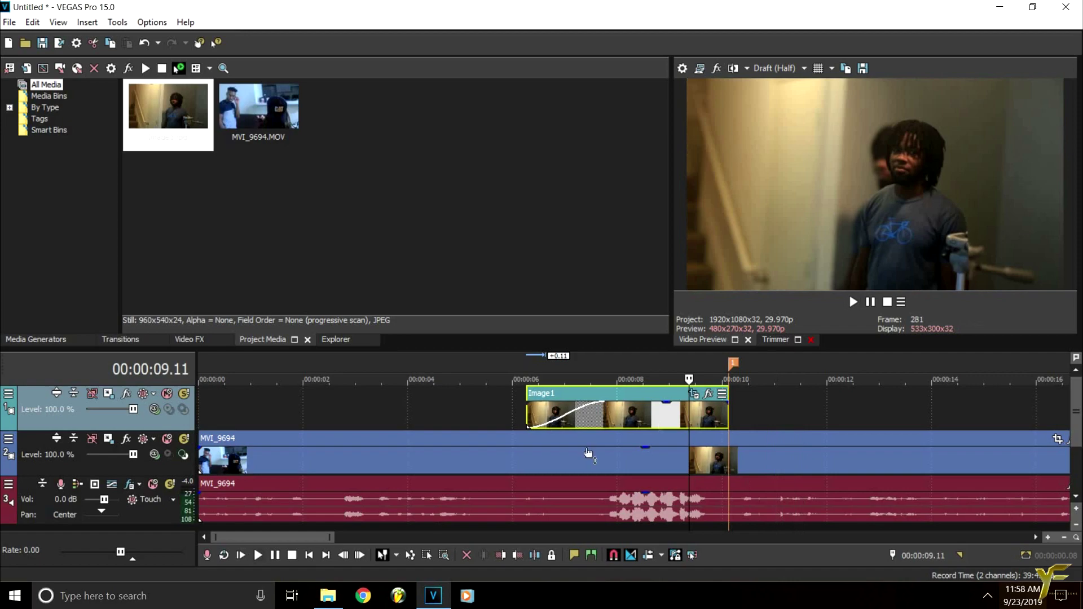
click(695, 395)
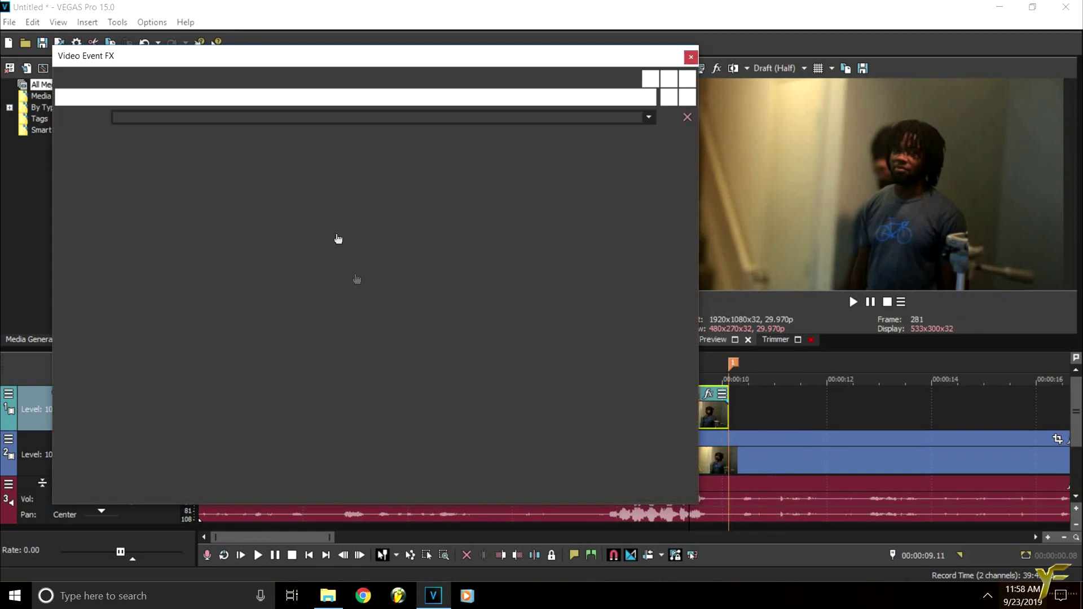
- Zoom into the Pan/Crop canvas, deselect the path, and toggle between Normal Edit and Anchor Creation tools
scroll(483, 242, up, 4)
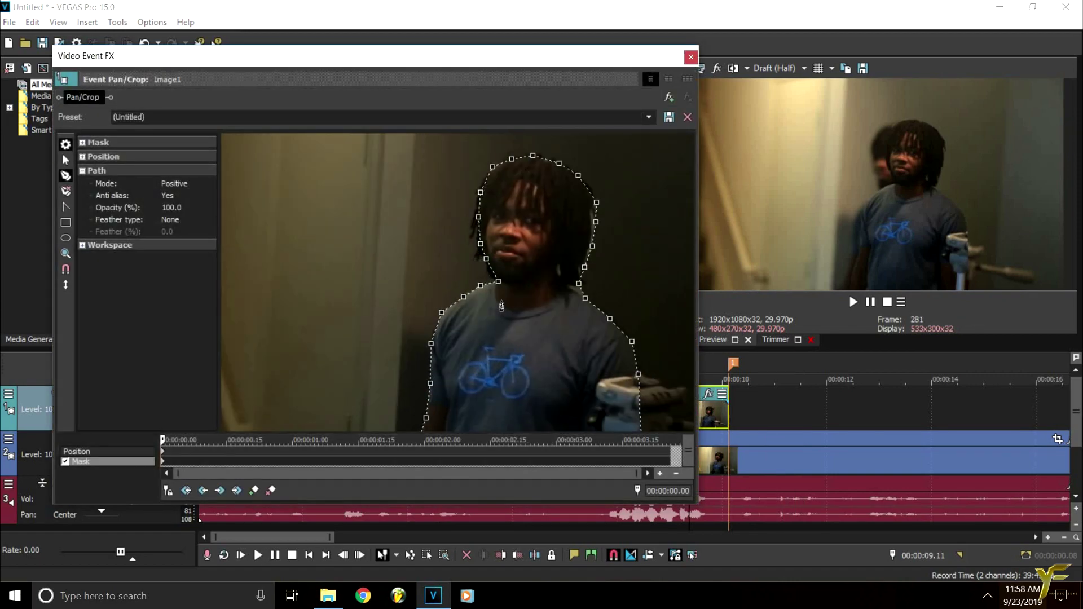
click(493, 257)
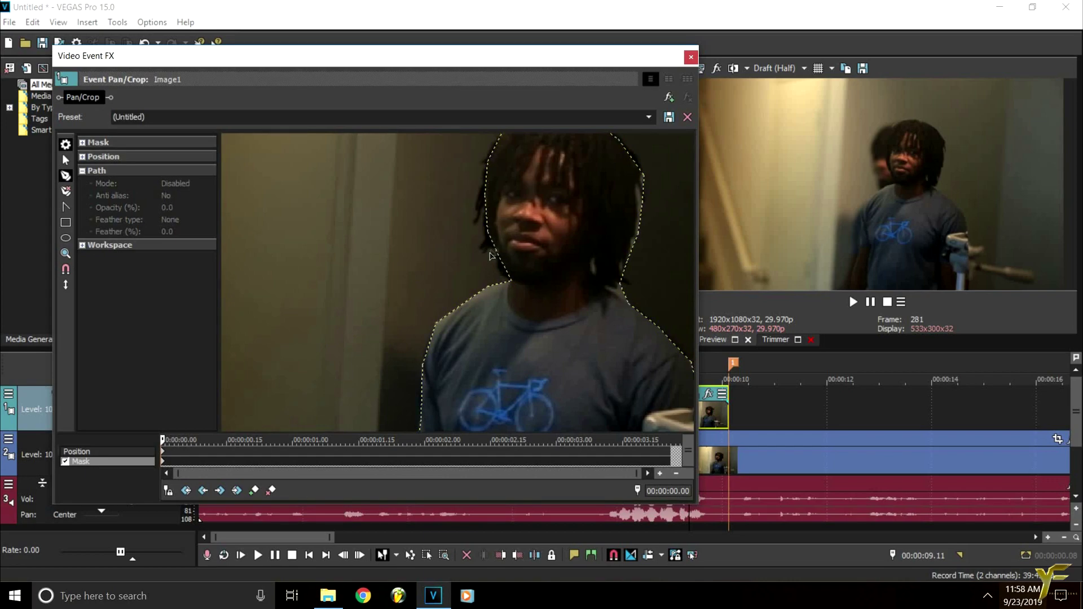
click(66, 207)
click(66, 176)
click(695, 57)
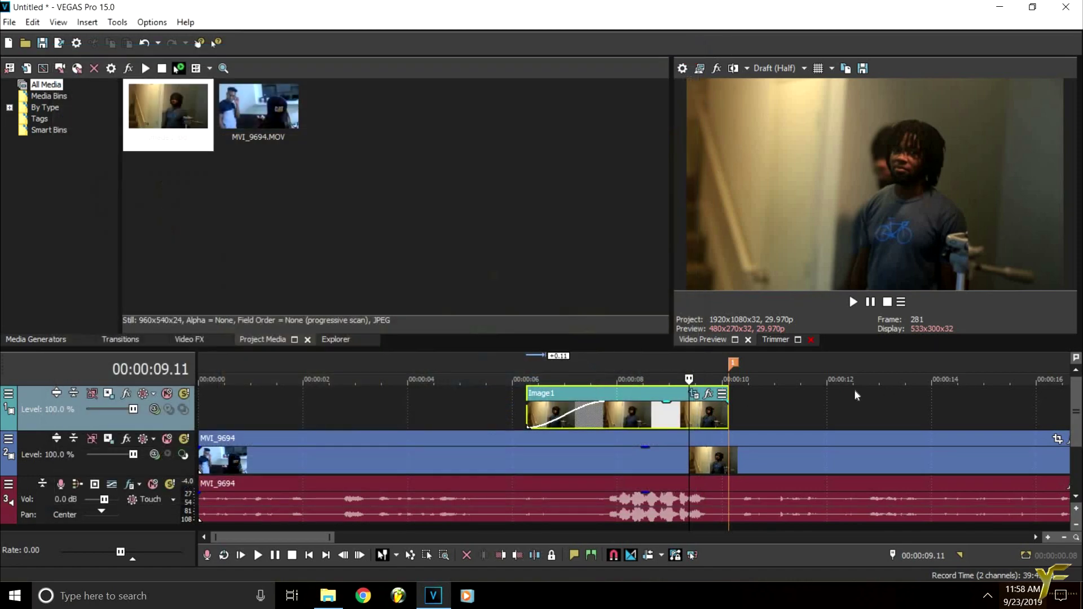
click(405, 405)
scroll(385, 422, down, 3)
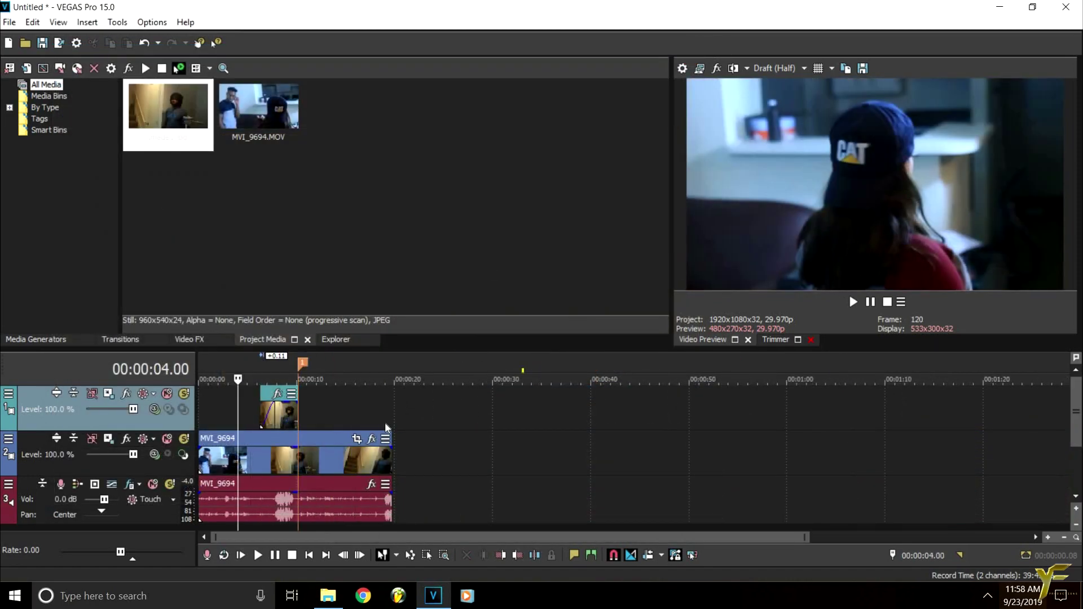
scroll(384, 422, up, 2)
scroll(339, 429, down, 5)
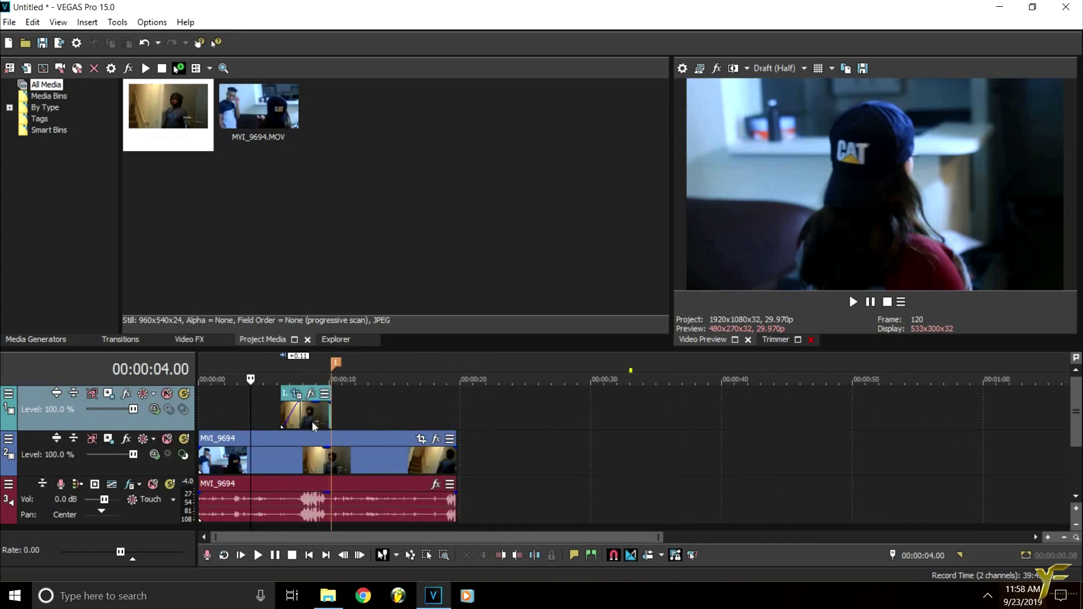
scroll(428, 421, up, 2)
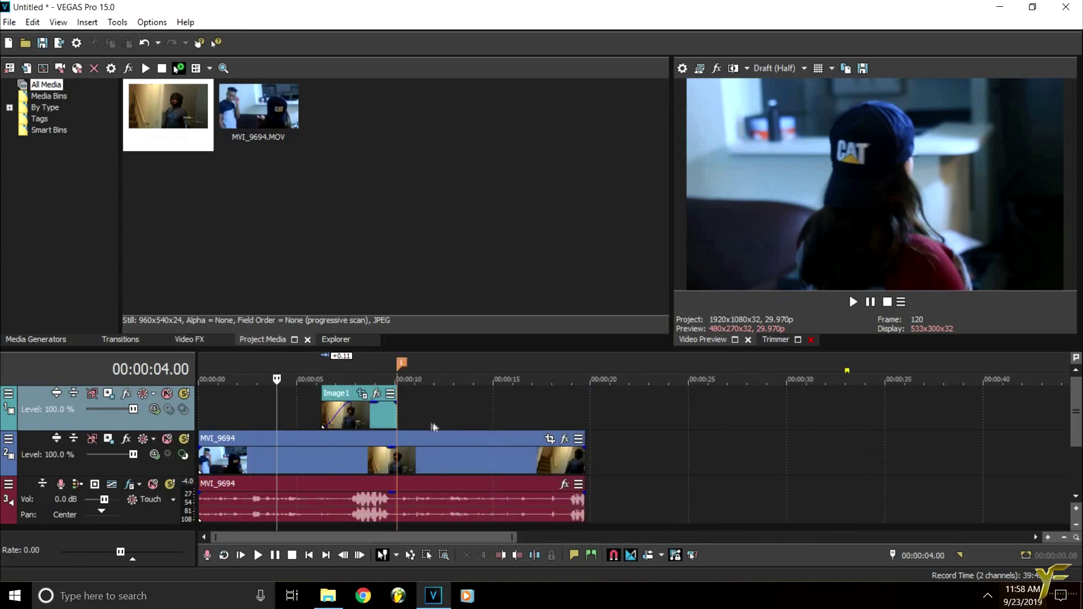